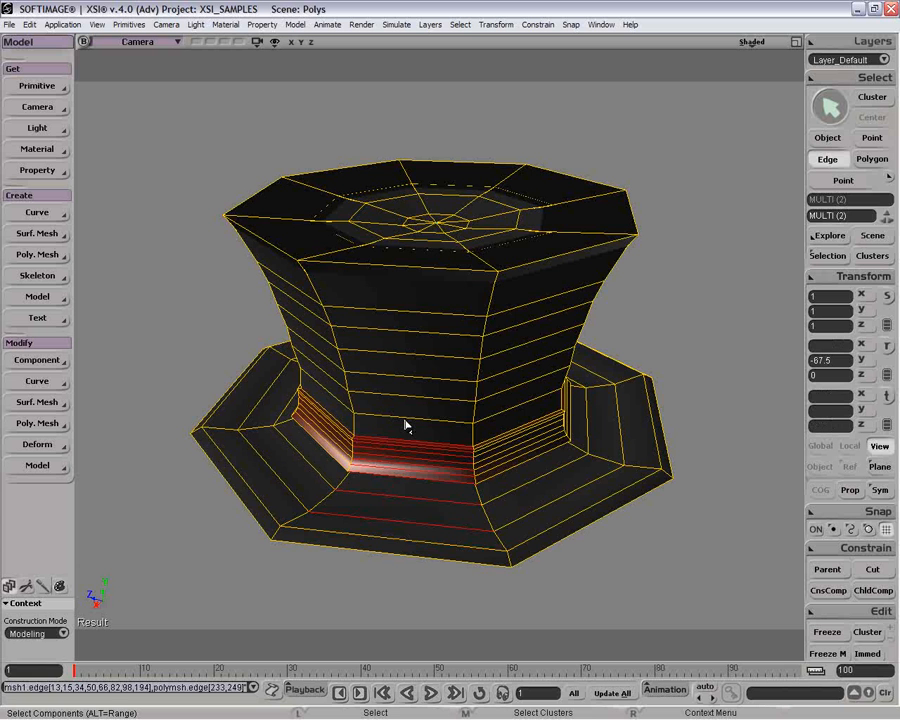
# Step: Switch the hat from edge to polygon selection, return to object selection, and raise the mesh's subdivision level to smooth it
pyautogui.press('i')
pyautogui.press('u')
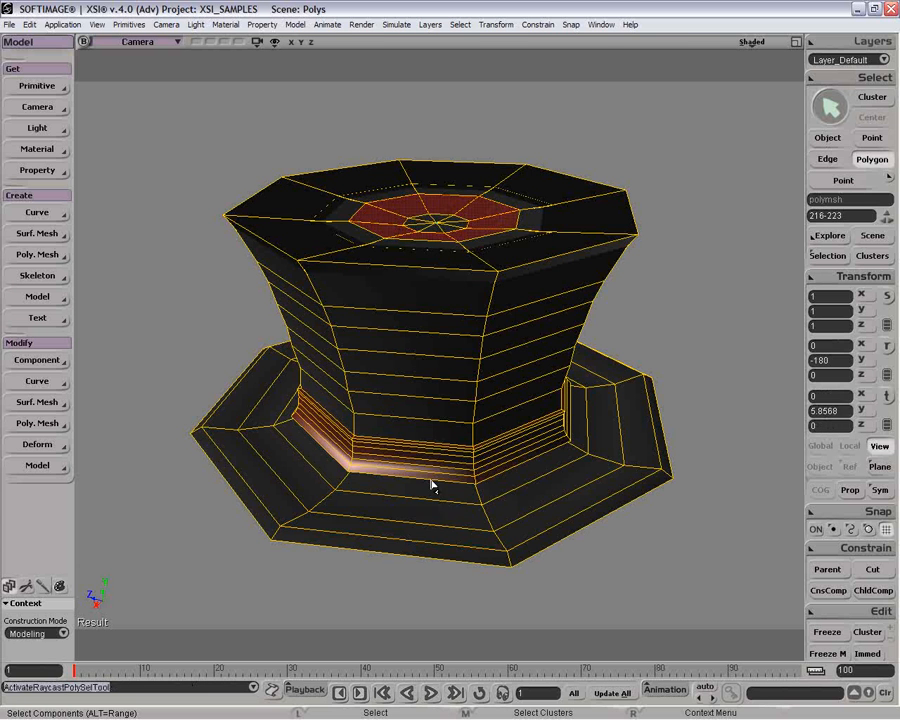
pyautogui.click(452, 504)
pyautogui.keyDown('alt'); pyautogui.click(417, 396); pyautogui.keyUp('alt')
pyautogui.press('space')
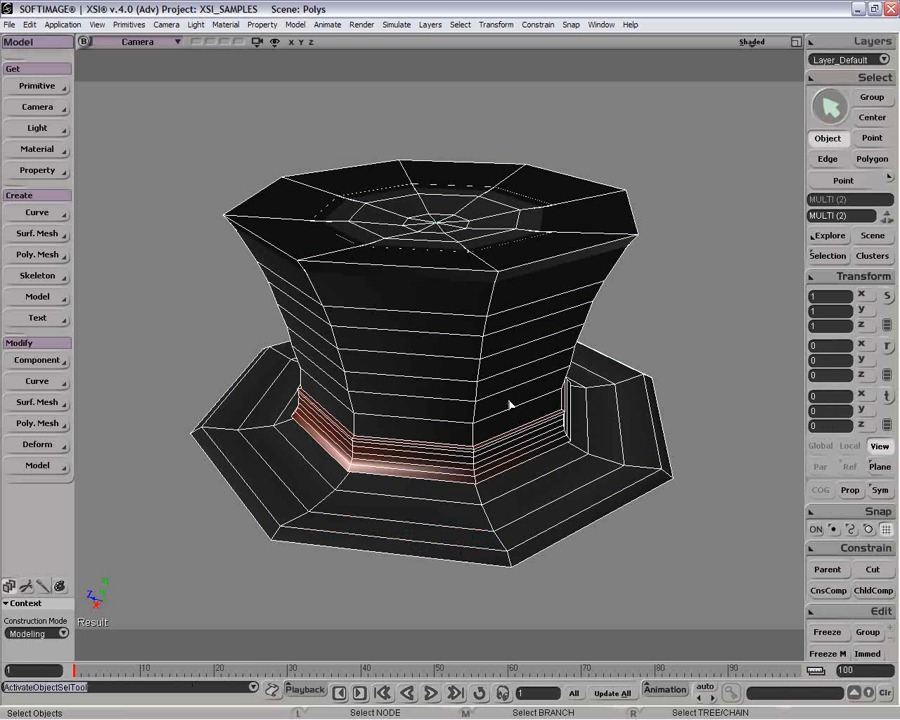
pyautogui.press('+')
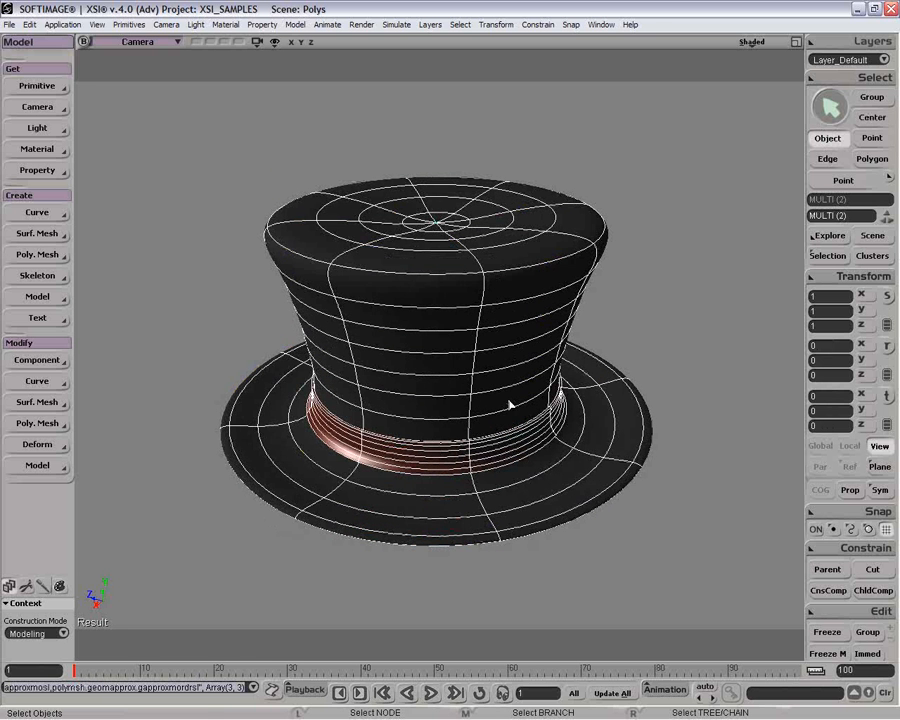
# Step: Examine the smoothed hat in polygon, edge and point selection modes, ending in object selection mode
pyautogui.press('u')
pyautogui.moveTo(432, 320); pyautogui.dragTo(430, 430)
pyautogui.moveTo(532, 310)
pyautogui.keyDown('shift'); pyautogui.mouseDown()
pyautogui.moveTo(523, 412)
pyautogui.moveTo(667, 444)
pyautogui.mouseUp(); pyautogui.keyUp('shift')
pyautogui.press('i')
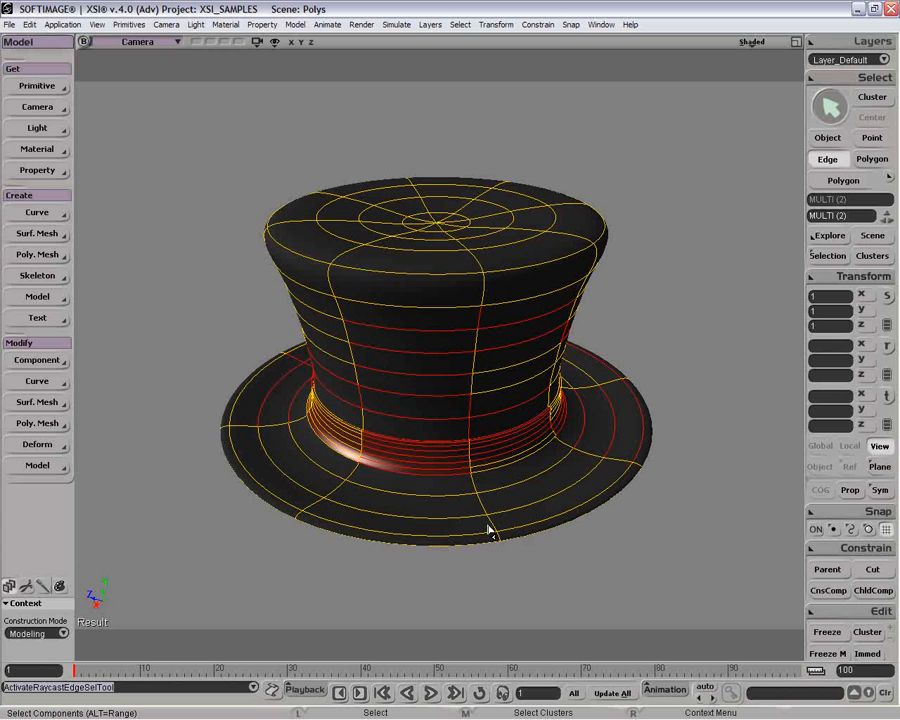
pyautogui.press('t')
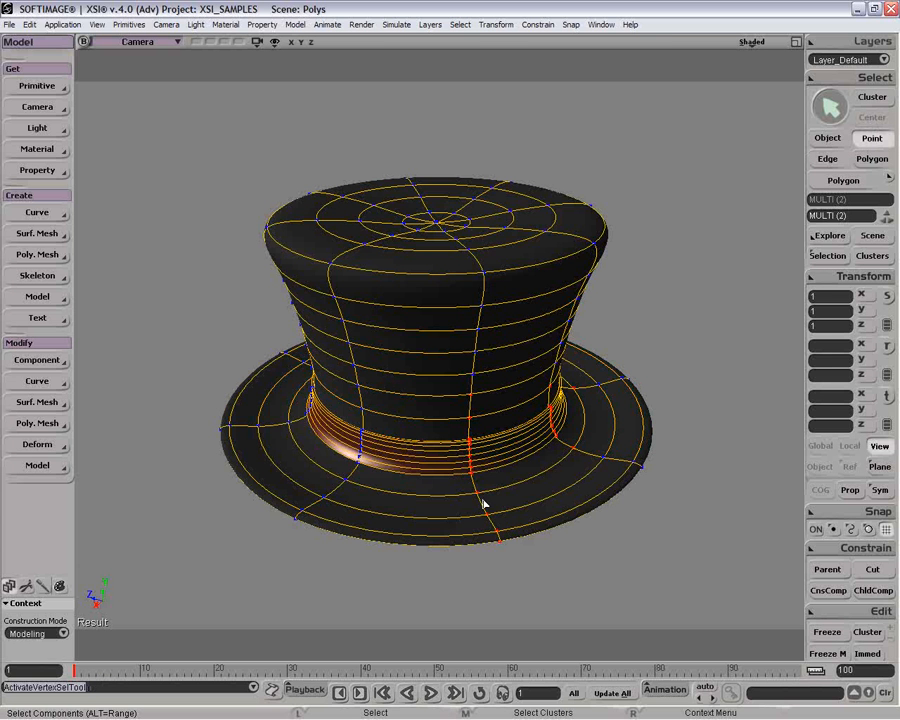
pyautogui.press('o')
pyautogui.moveTo(486, 472); pyautogui.dragTo(492, 498)
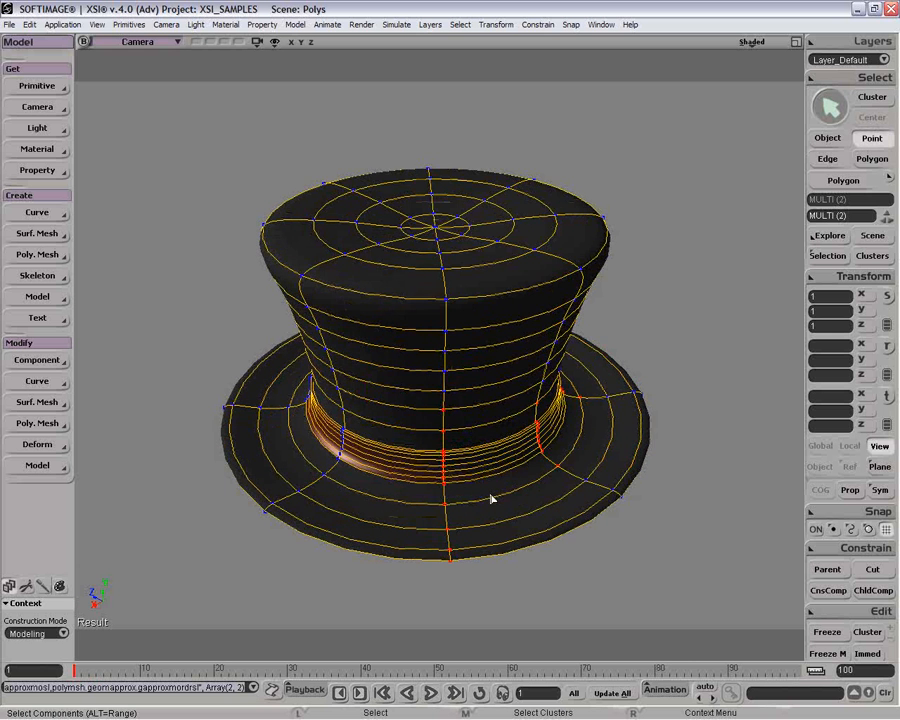
pyautogui.press('space')
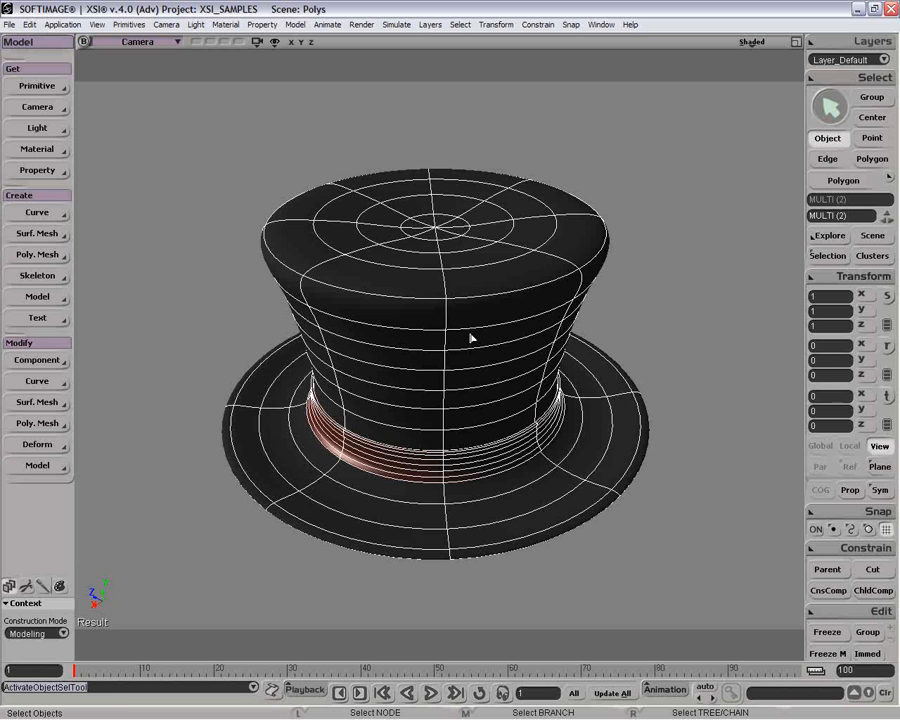
# Step: Delete the selected ring of polygons around the centre of the hat's top
pyautogui.press('o')
pyautogui.moveTo(450, 329)
pyautogui.mouseDown()
pyautogui.moveTo(428, 353)
pyautogui.moveTo(411, 301)
pyautogui.moveTo(475, 242)
pyautogui.moveTo(493, 192)
pyautogui.moveTo(437, 209)
pyautogui.moveTo(385, 305)
pyautogui.moveTo(388, 294)
pyautogui.mouseUp()
pyautogui.press('u')
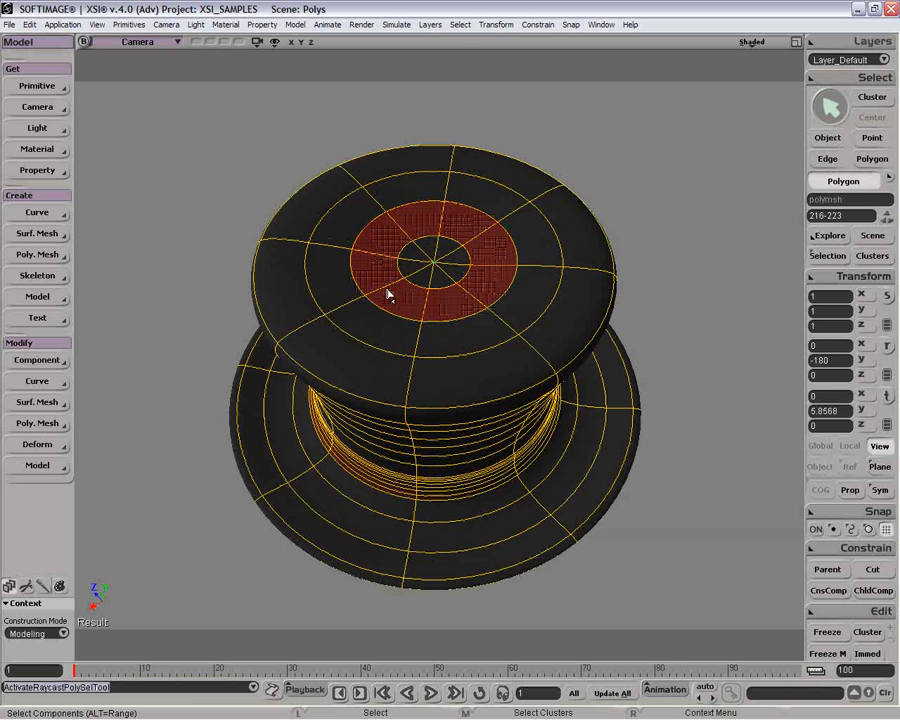
pyautogui.press('Delete')
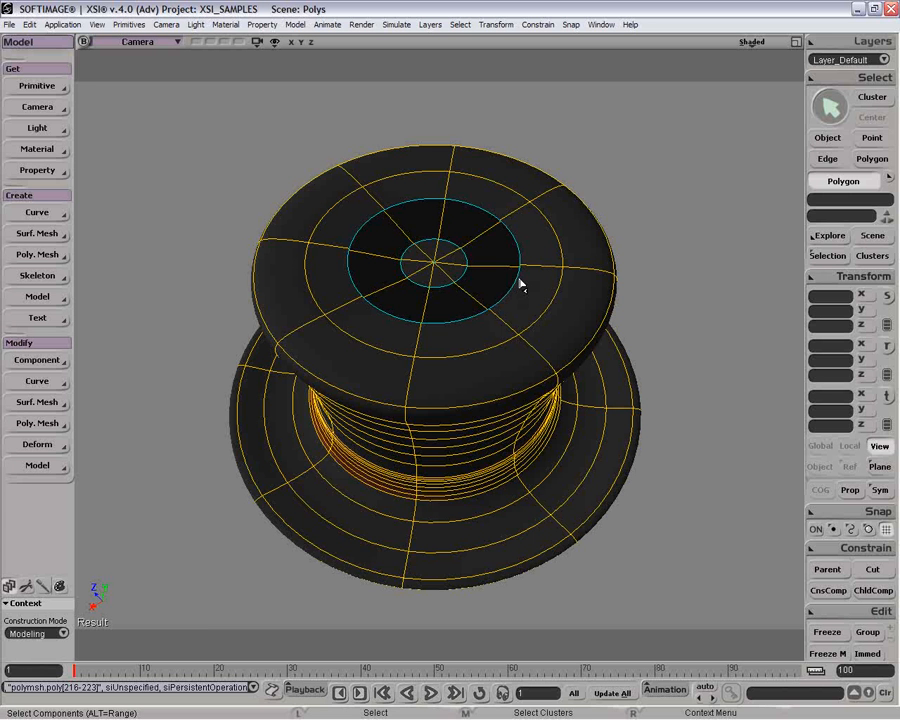
# Step: Set the selection filter to Border Edge and select border edges around the opening in the hat's top
pyautogui.click(870, 182)
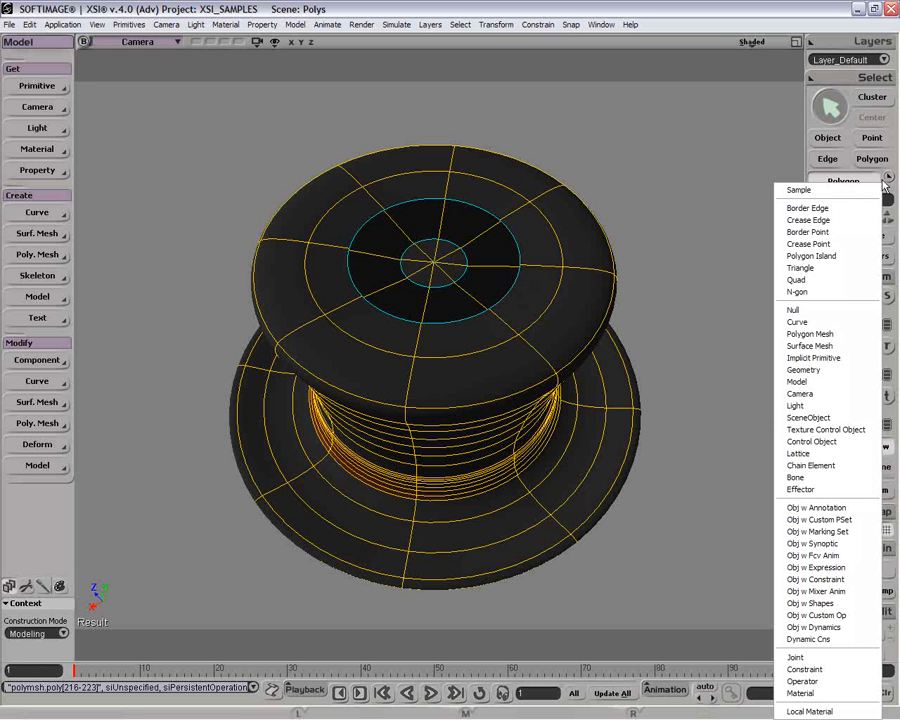
pyautogui.click(862, 213)
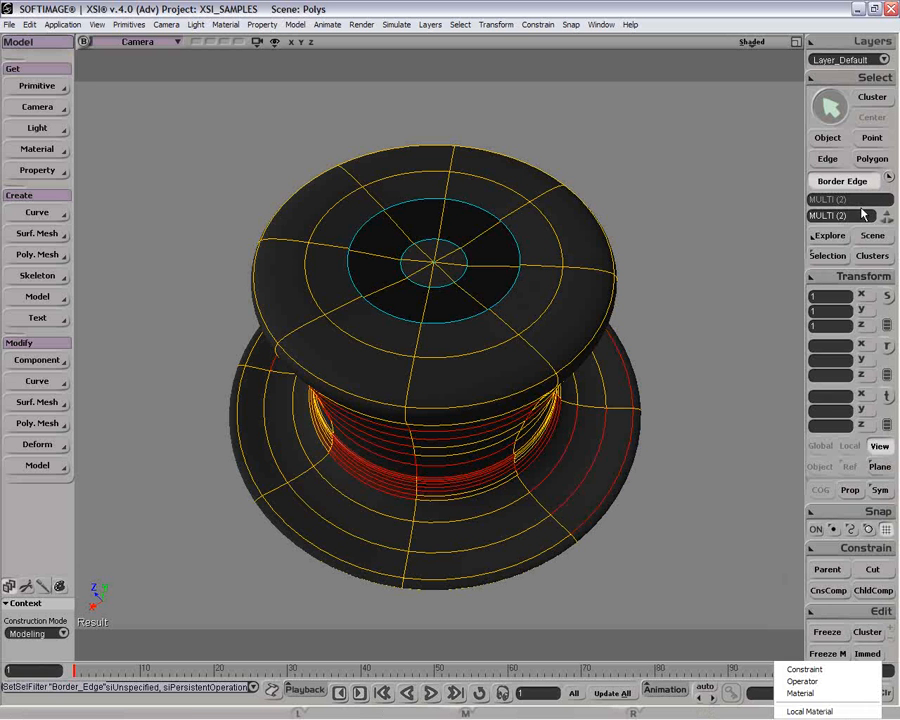
pyautogui.click(447, 256)
pyautogui.moveTo(447, 256); pyautogui.dragTo(515, 315)
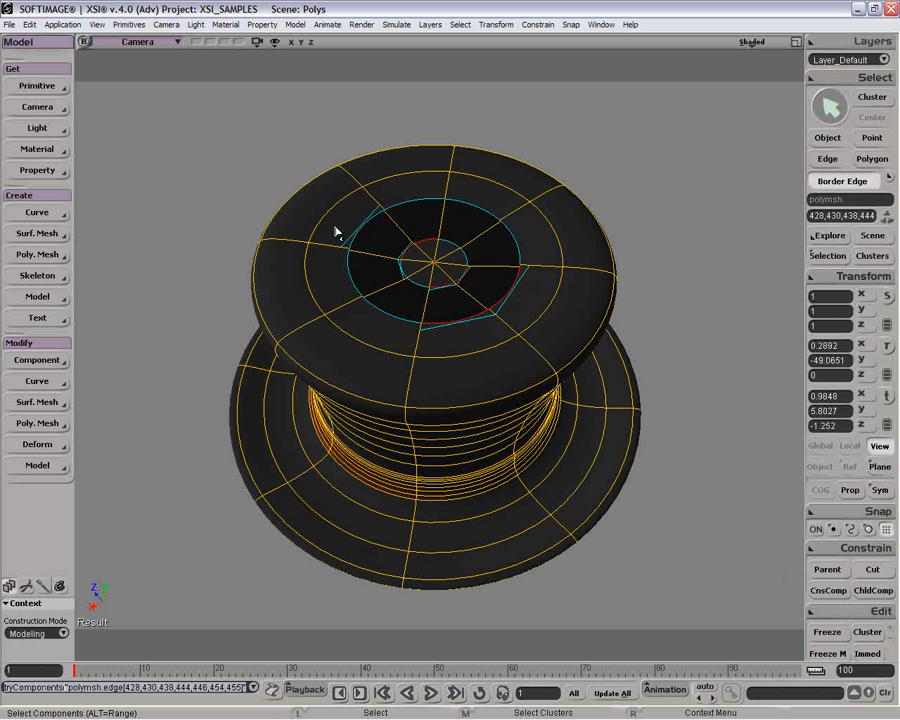
pyautogui.moveTo(335, 231); pyautogui.dragTo(535, 236)
pyautogui.moveTo(426, 227); pyautogui.dragTo(540, 236)
pyautogui.moveTo(438, 258); pyautogui.dragTo(600, 295)
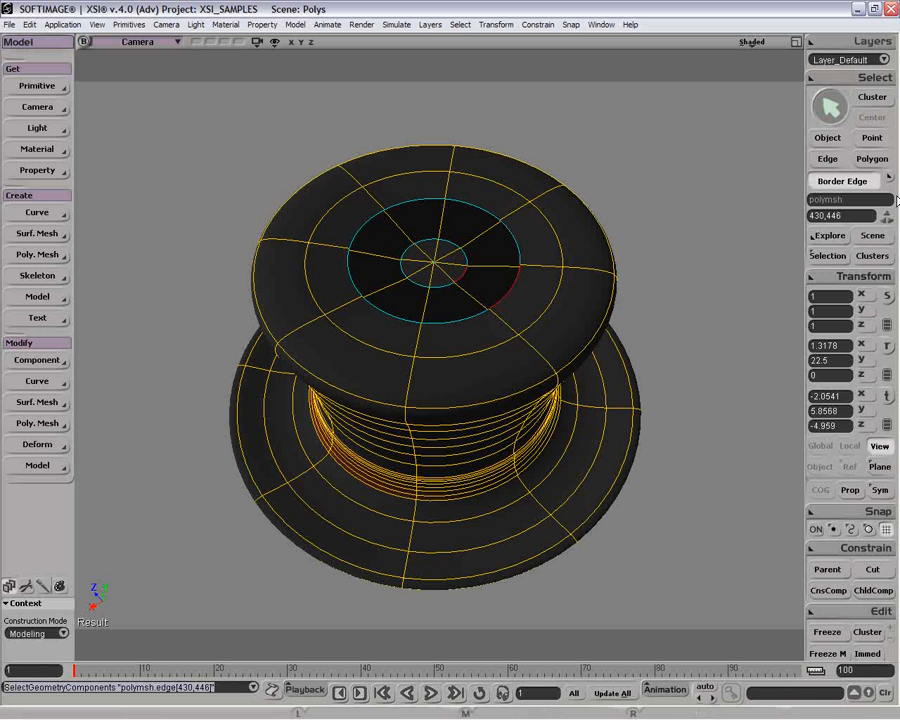
# Step: Set the selection filter to Polygon Island, select the isolated centre disc on the hat's top, and return to object selection
pyautogui.click(842, 181)
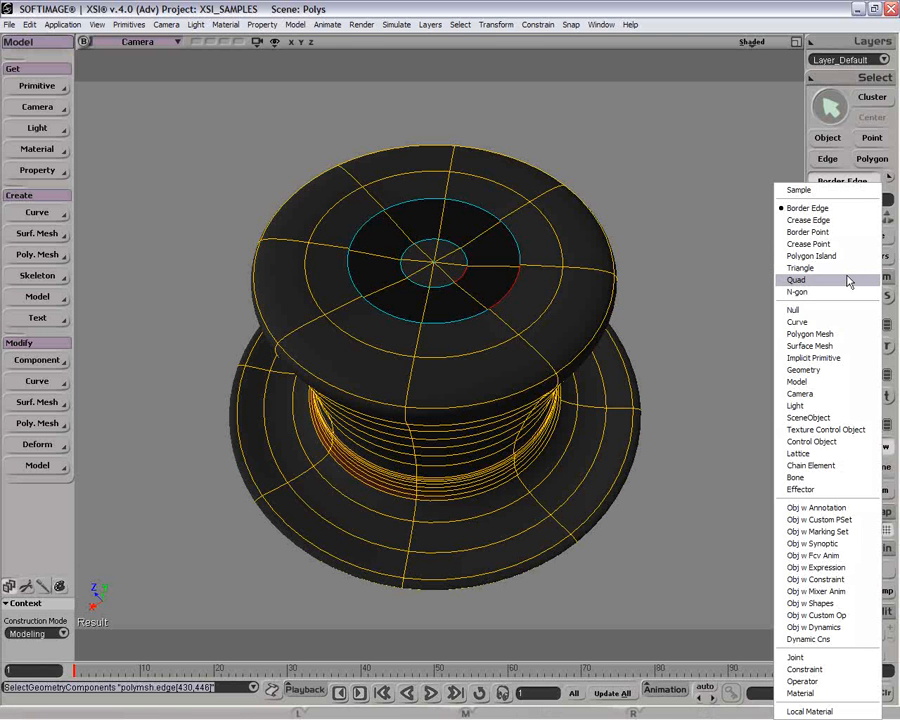
pyautogui.click(846, 260)
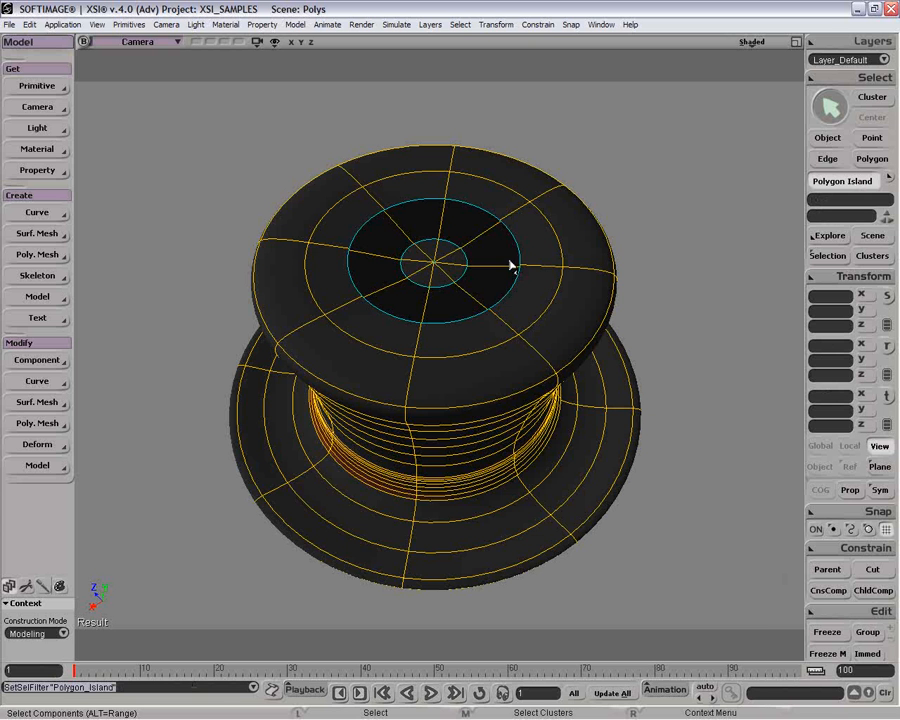
pyautogui.click(450, 278)
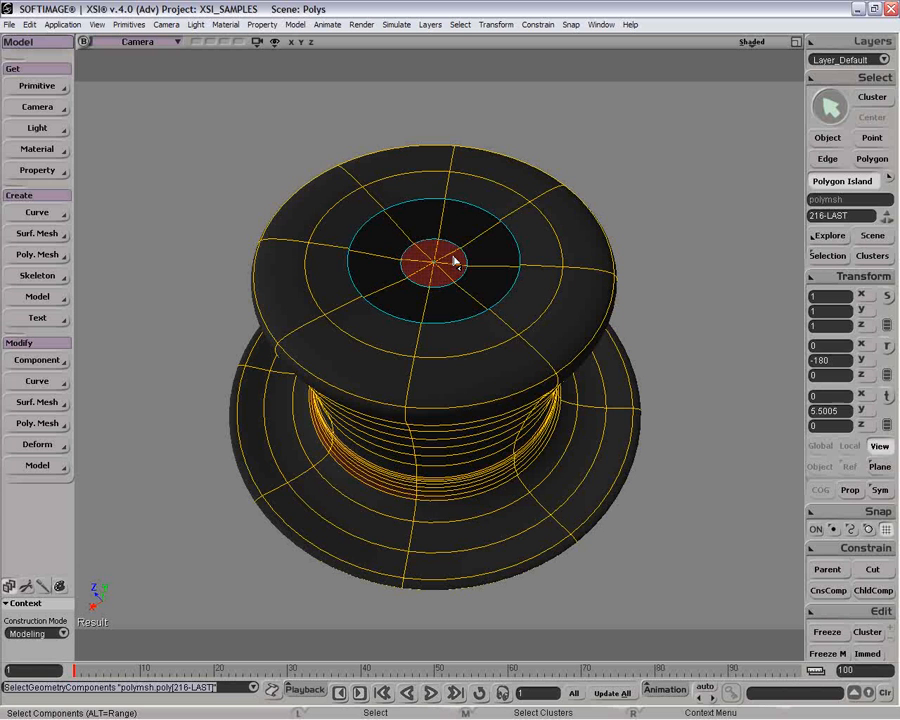
pyautogui.click(492, 340)
pyautogui.click(462, 282)
pyautogui.press('space')
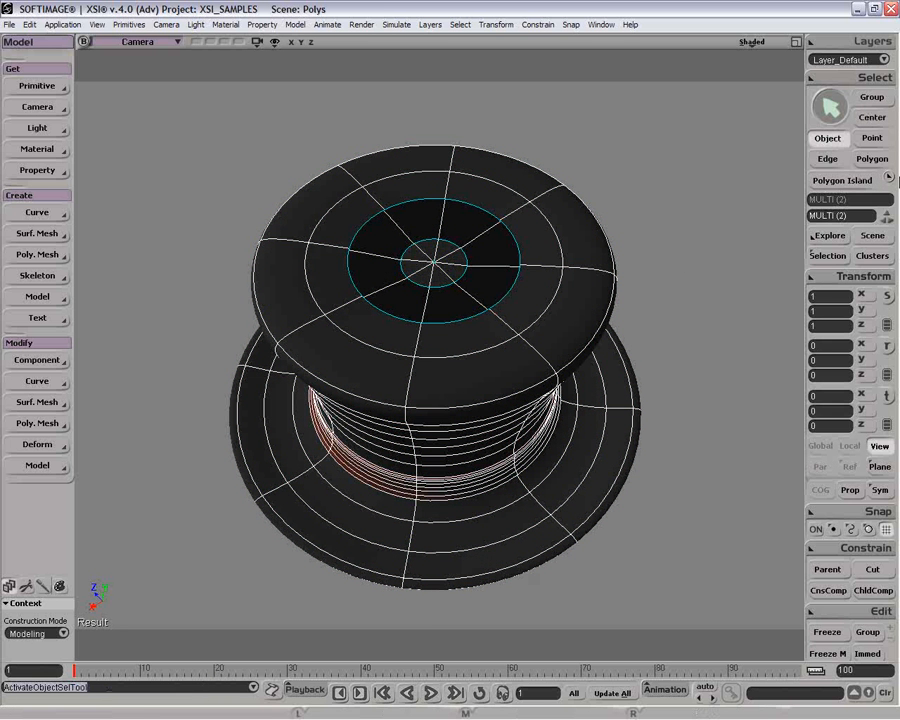
# Step: Set the selection filter to Sample, pick a sample point on the hat's top surface, and return to object selection
pyautogui.click(889, 177)
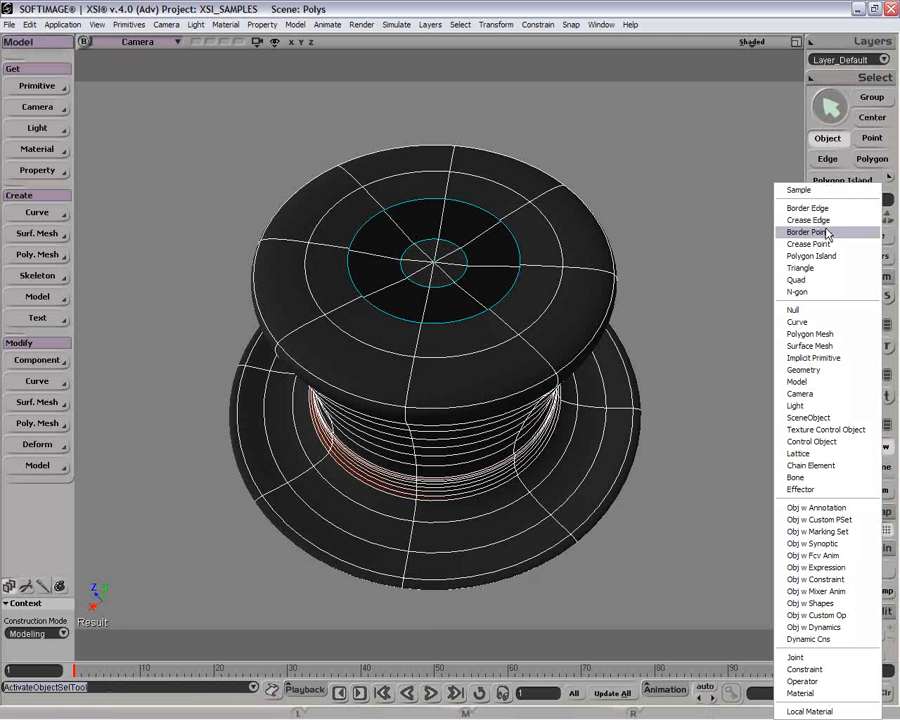
pyautogui.click(812, 280)
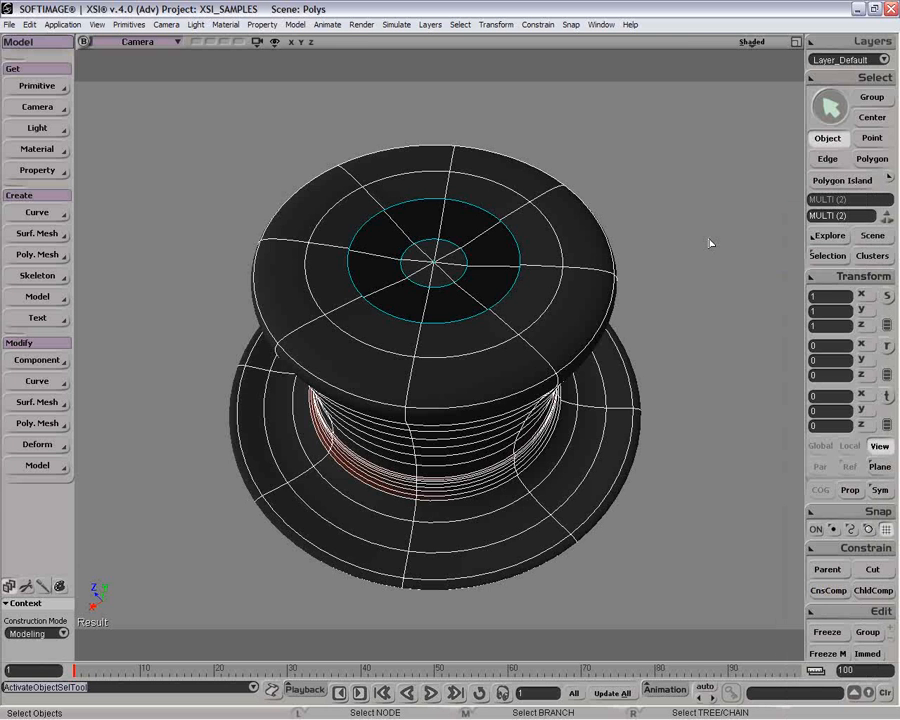
pyautogui.click(850, 199)
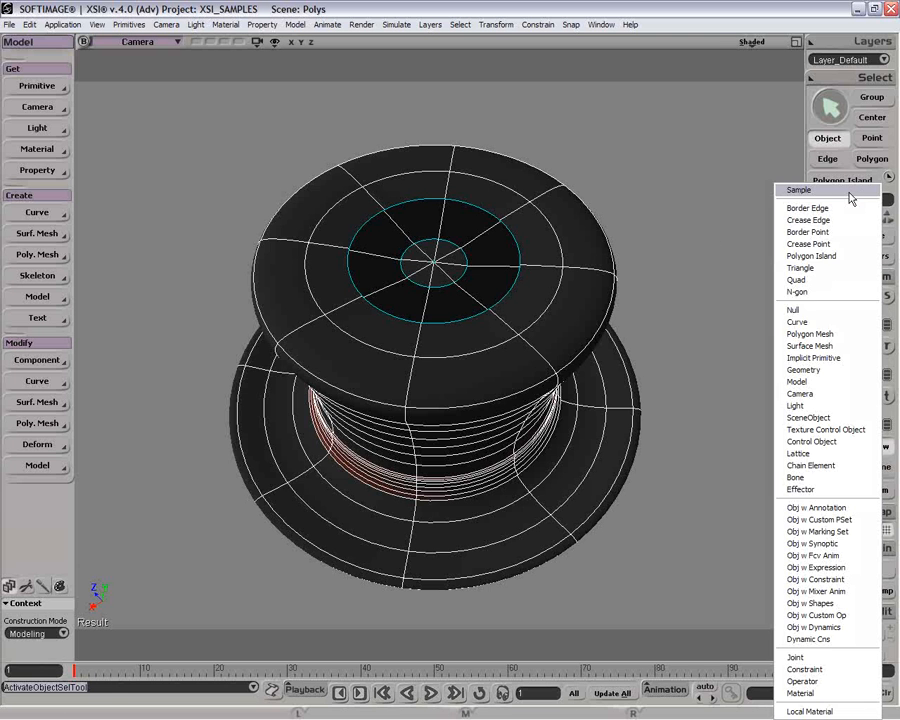
pyautogui.click(843, 197)
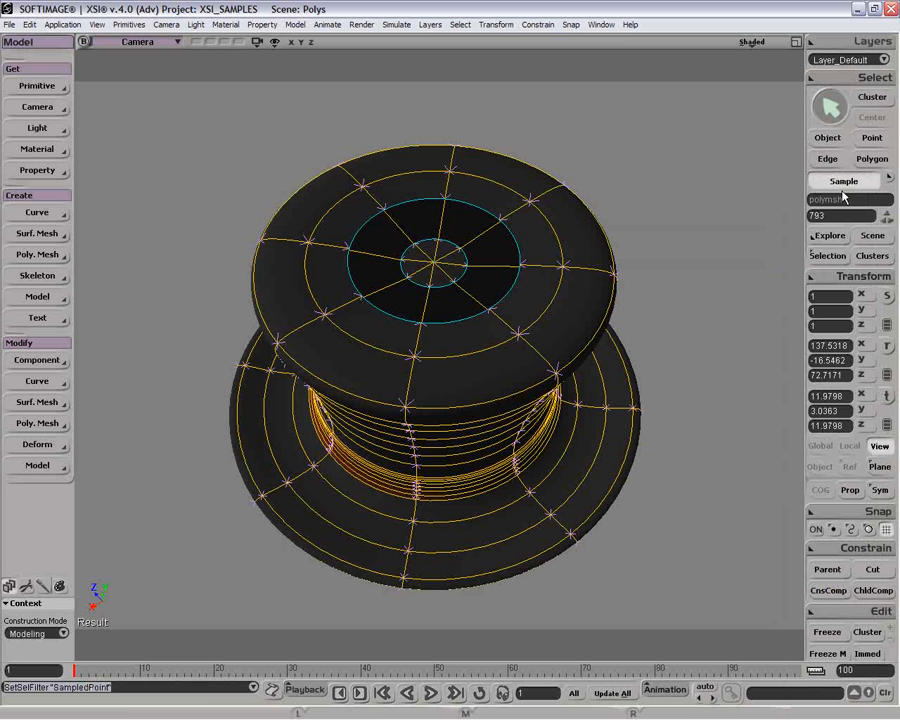
pyautogui.click(421, 366)
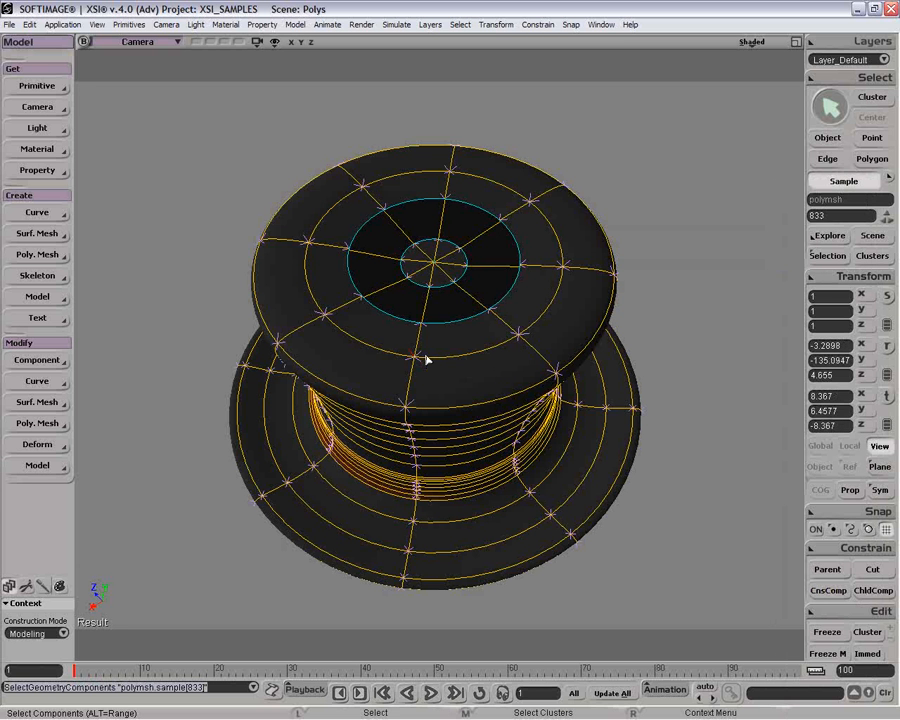
pyautogui.click(845, 181)
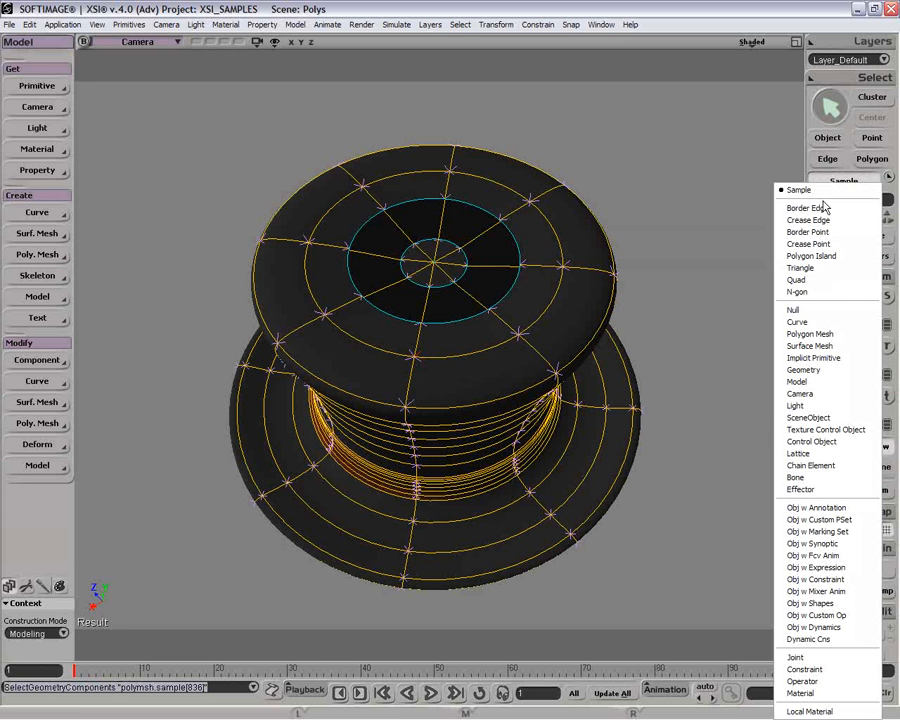
pyautogui.press('space')
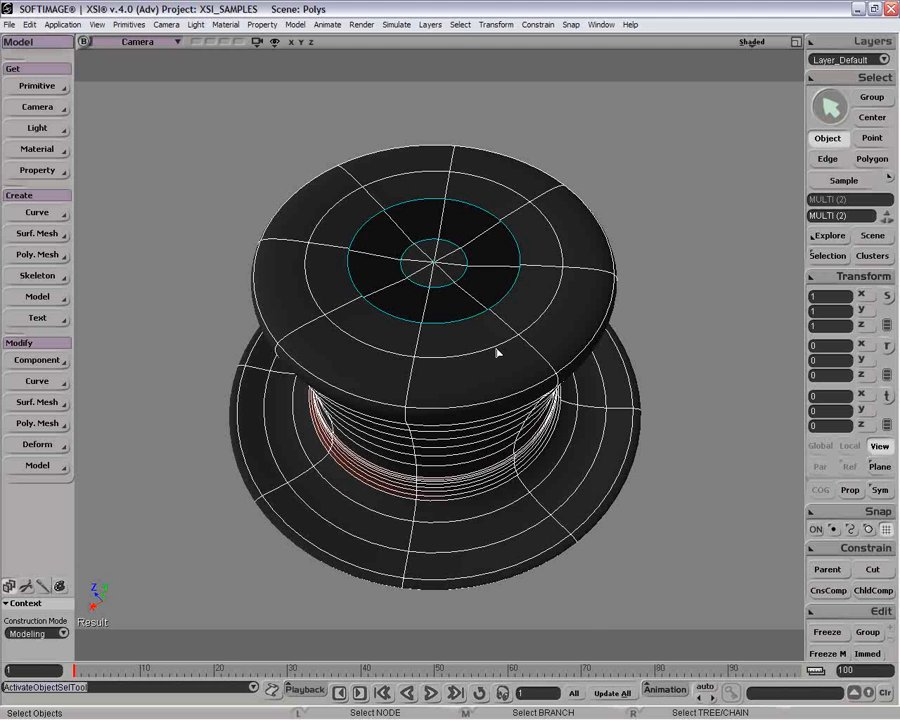
# Step: Remove the DeleteComponent Op from the hat mesh's operator stack to restore the deleted polygons
pyautogui.click(824, 255)
pyautogui.click(573, 250)
pyautogui.click(826, 255)
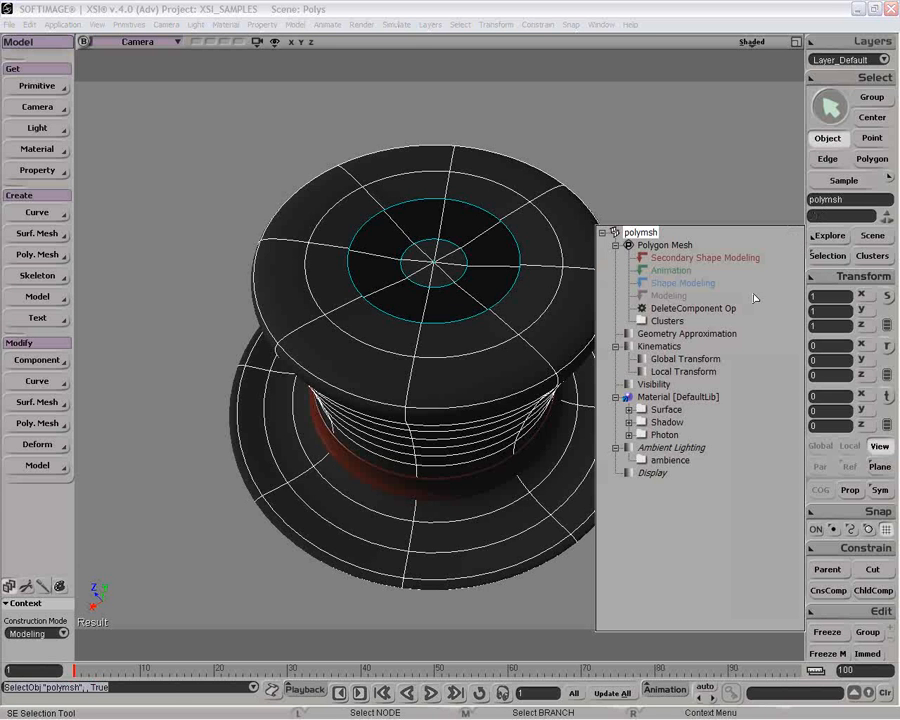
pyautogui.click(676, 309)
pyautogui.press('space')
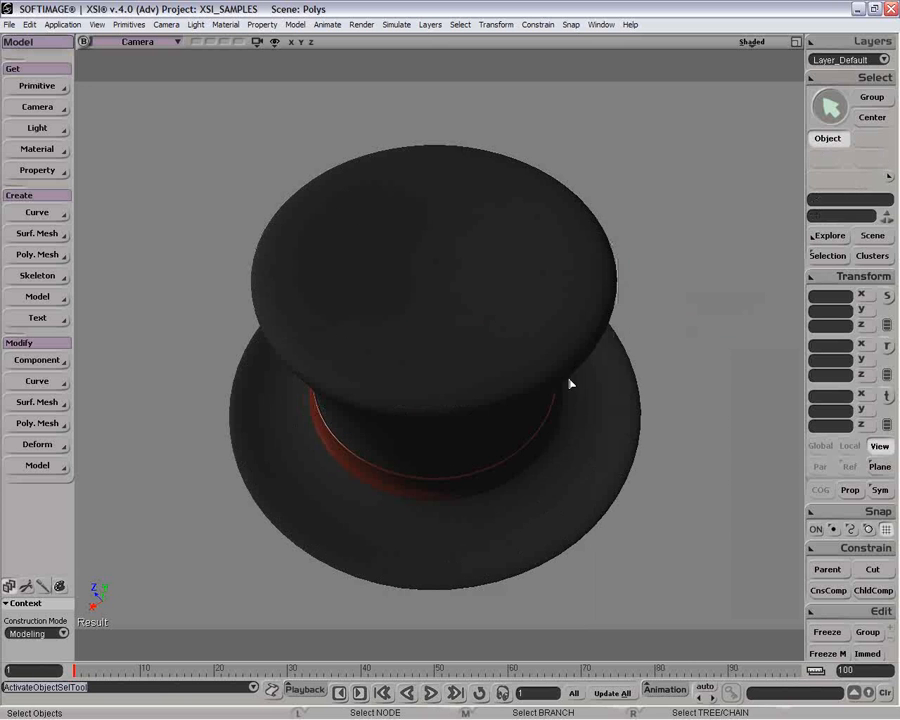
# Step: Select the hat mesh and select the full horizontal loop of polygons around the upper part of its crown
pyautogui.moveTo(581, 381); pyautogui.dragTo(650, 337)
pyautogui.click(408, 306)
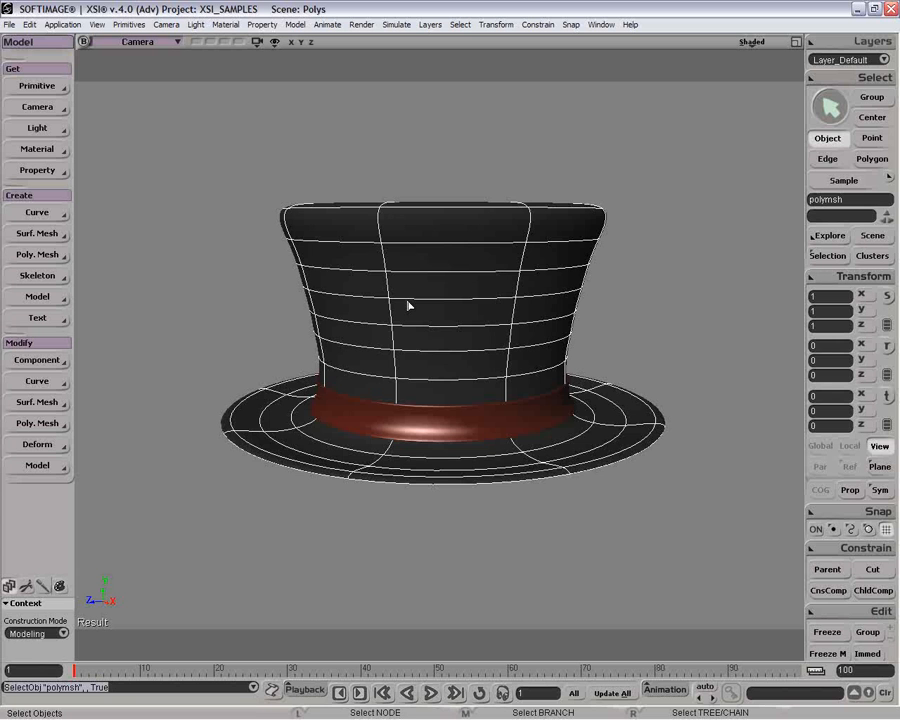
pyautogui.press('u')
pyautogui.click(425, 287)
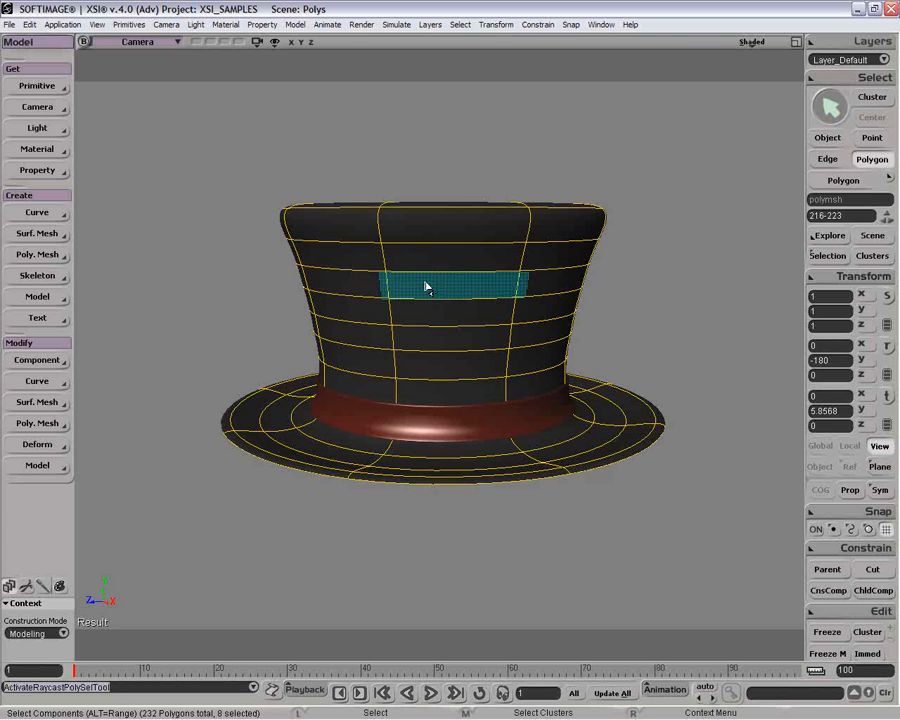
pyautogui.click(441, 290)
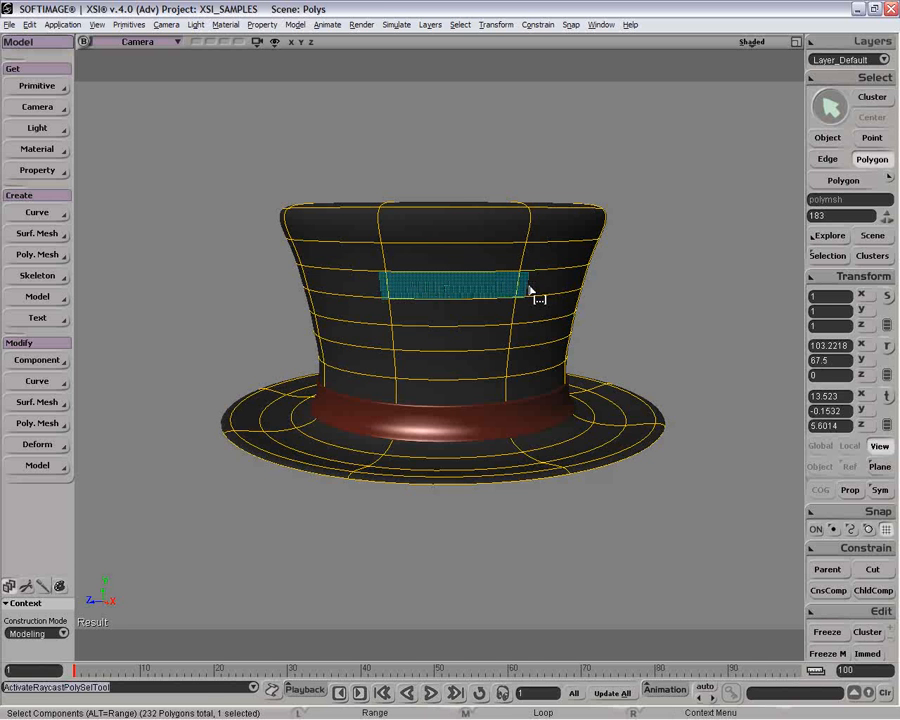
pyautogui.keyDown('alt'); pyautogui.middleClick(530, 290); pyautogui.keyUp('alt')
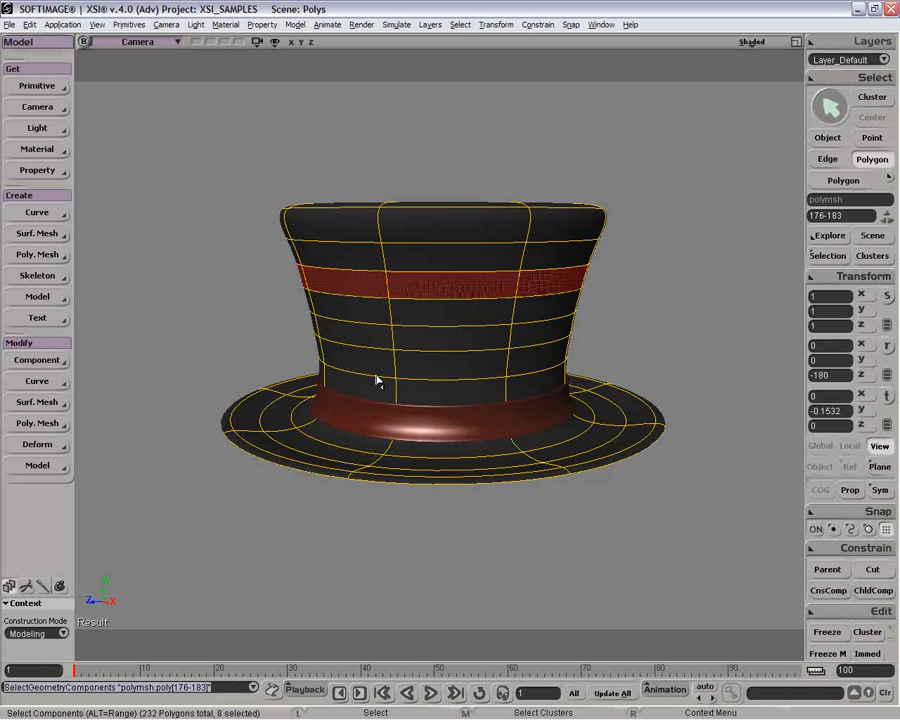
# Step: Create a cluster from the selected crown polygon loop and reselect it from the hat mesh's list of clusters
pyautogui.press('o')
pyautogui.moveTo(378, 378); pyautogui.dragTo(438, 376)
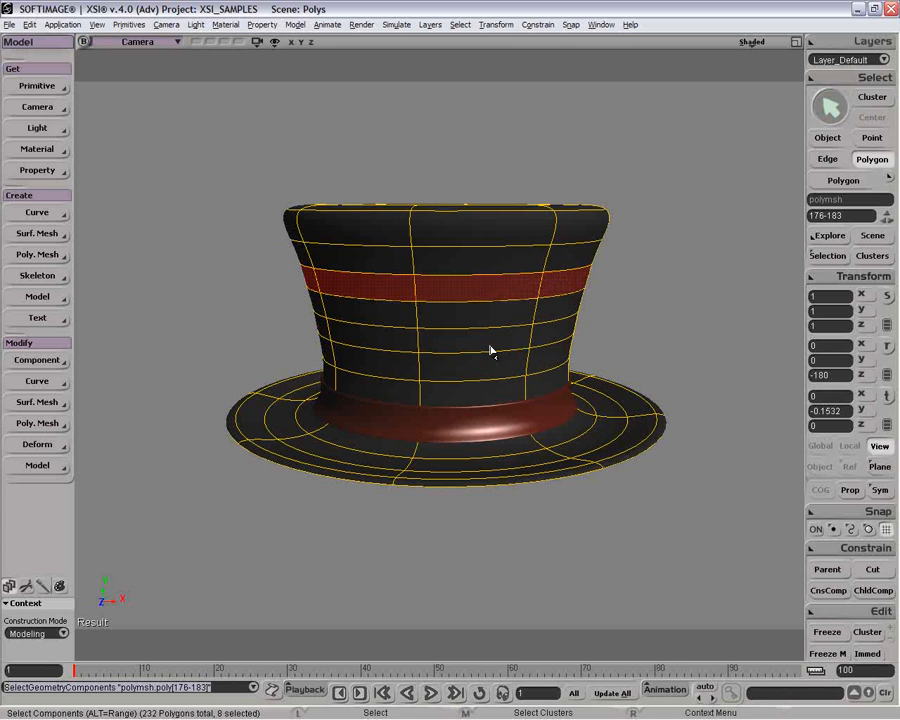
pyautogui.click(867, 632)
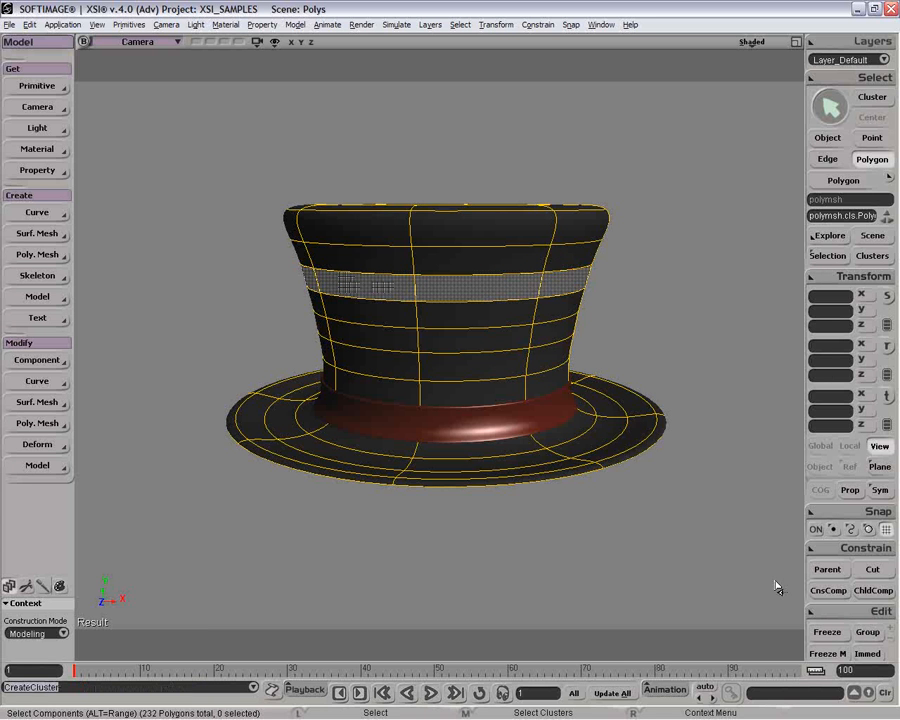
pyautogui.press('space')
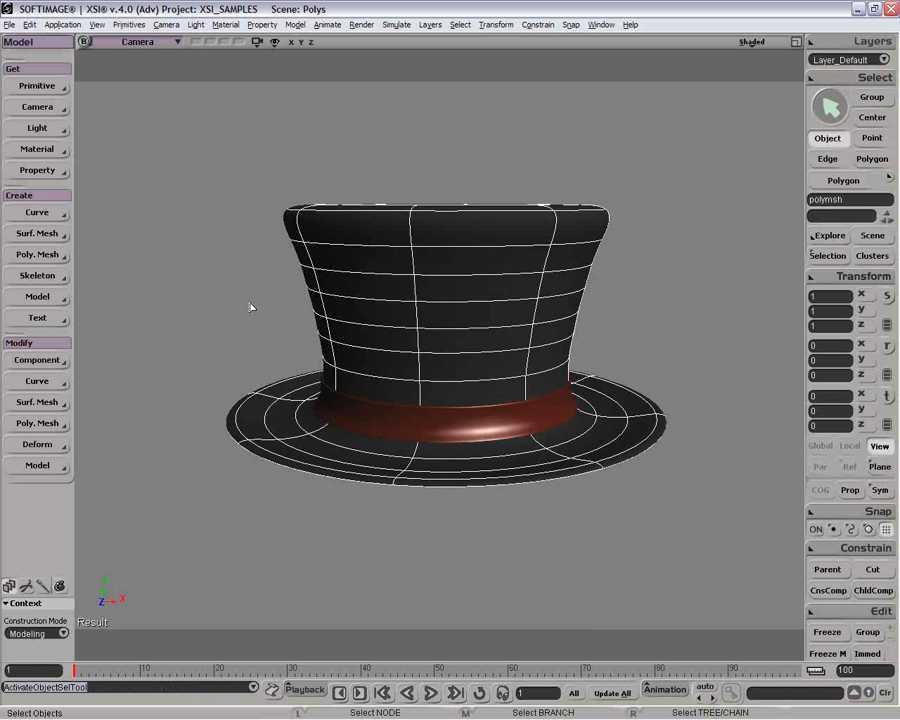
pyautogui.click(872, 255)
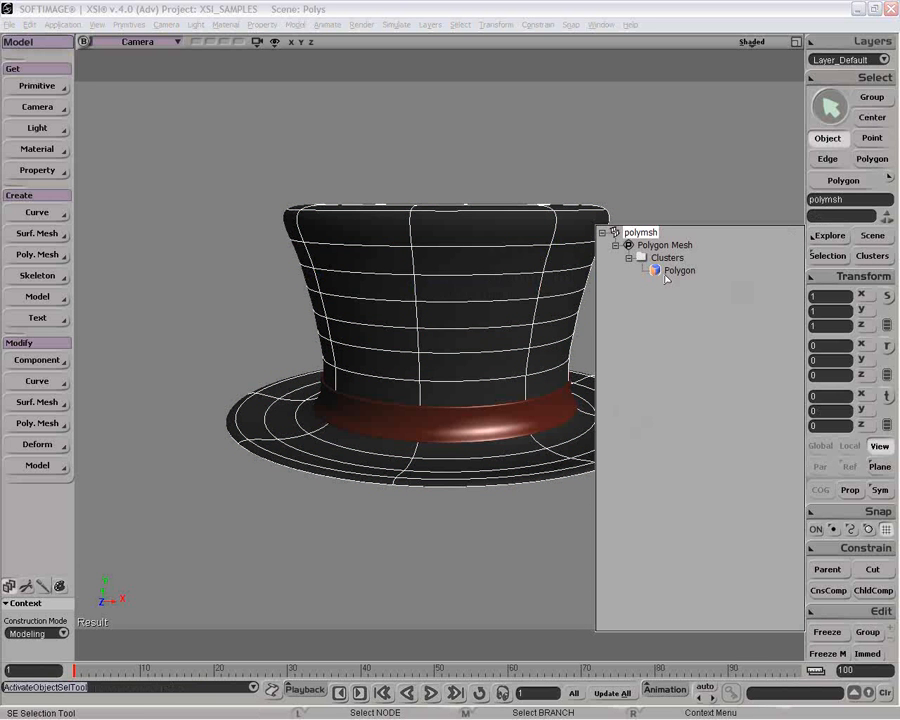
pyautogui.click(678, 272)
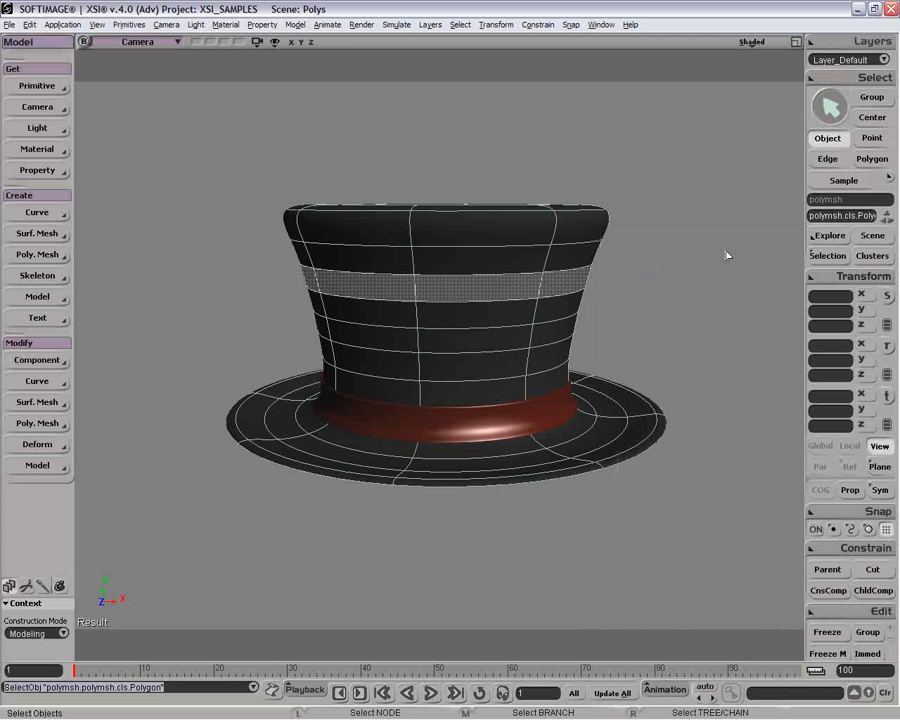
# Step: Open the scene explorer and expand polymsh's Polygon Mesh and Clusters nodes to examine where the cluster is stored, and close it
pyautogui.press('8')
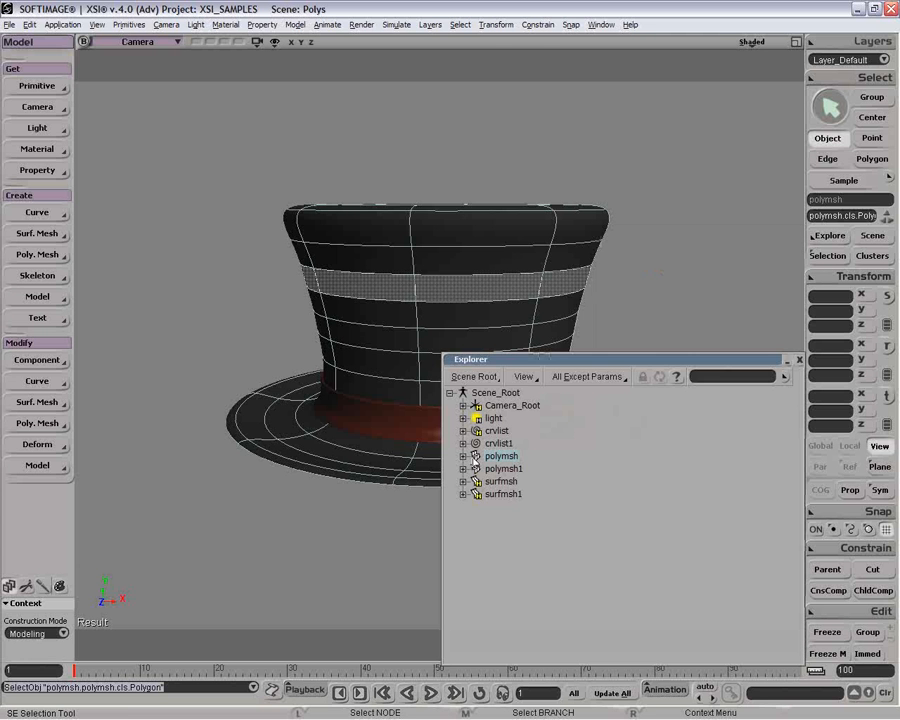
pyautogui.click(463, 456)
pyautogui.click(476, 468)
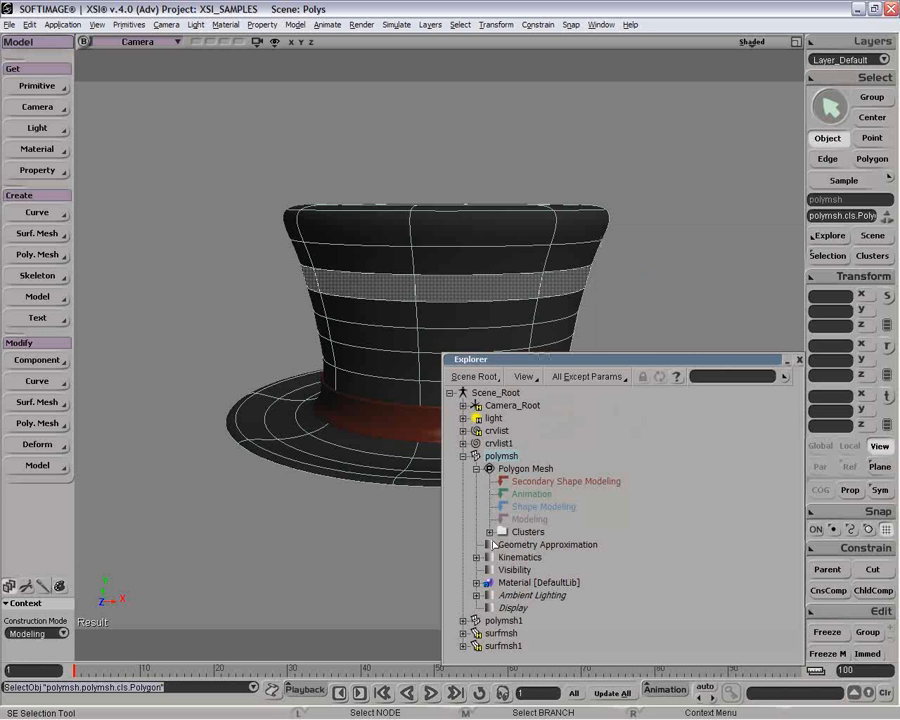
pyautogui.click(489, 533)
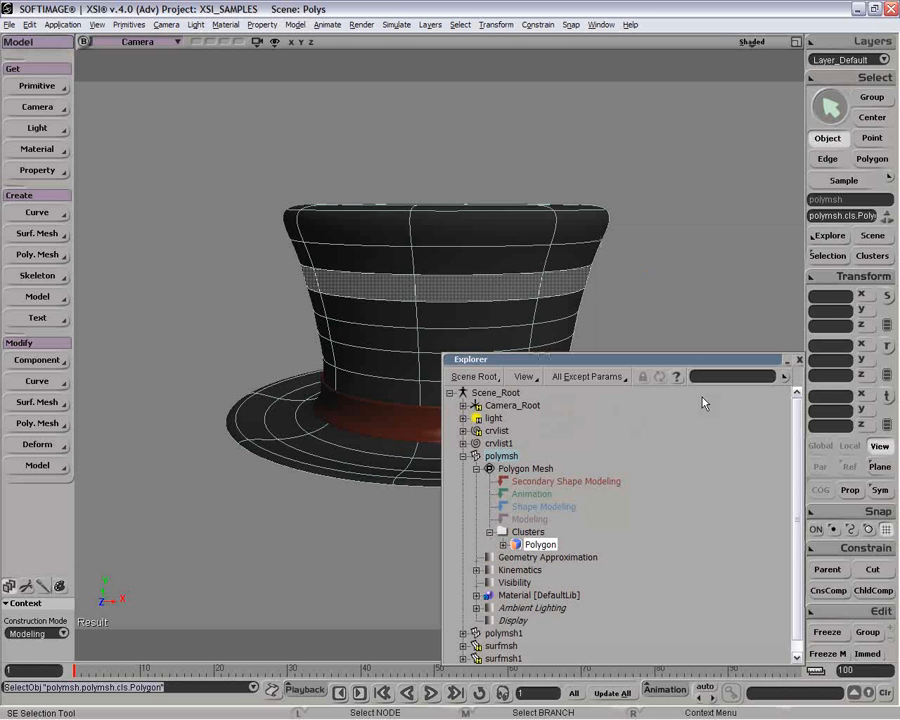
pyautogui.click(799, 359)
pyautogui.press('space')
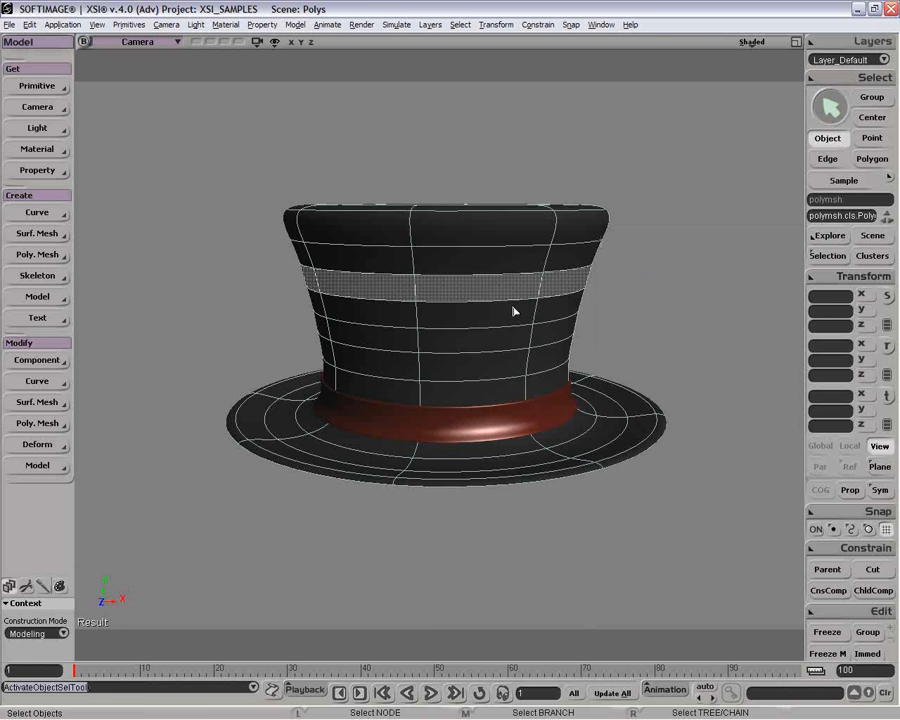
# Step: Reselect the hat mesh's Polygon cluster and apply a Lambert material to it
pyautogui.click(500, 247)
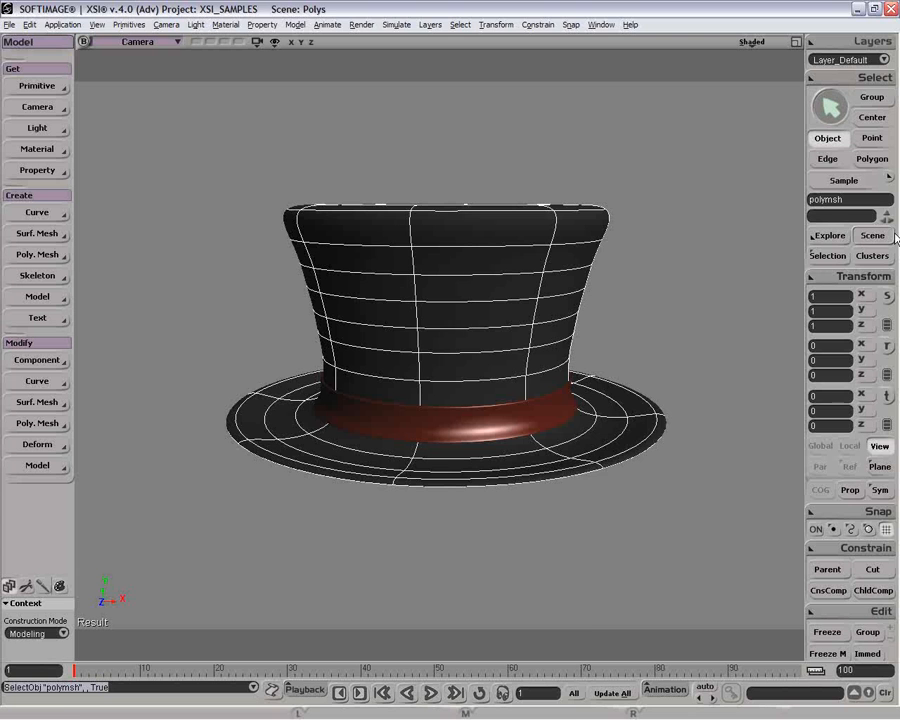
pyautogui.click(872, 255)
pyautogui.click(679, 270)
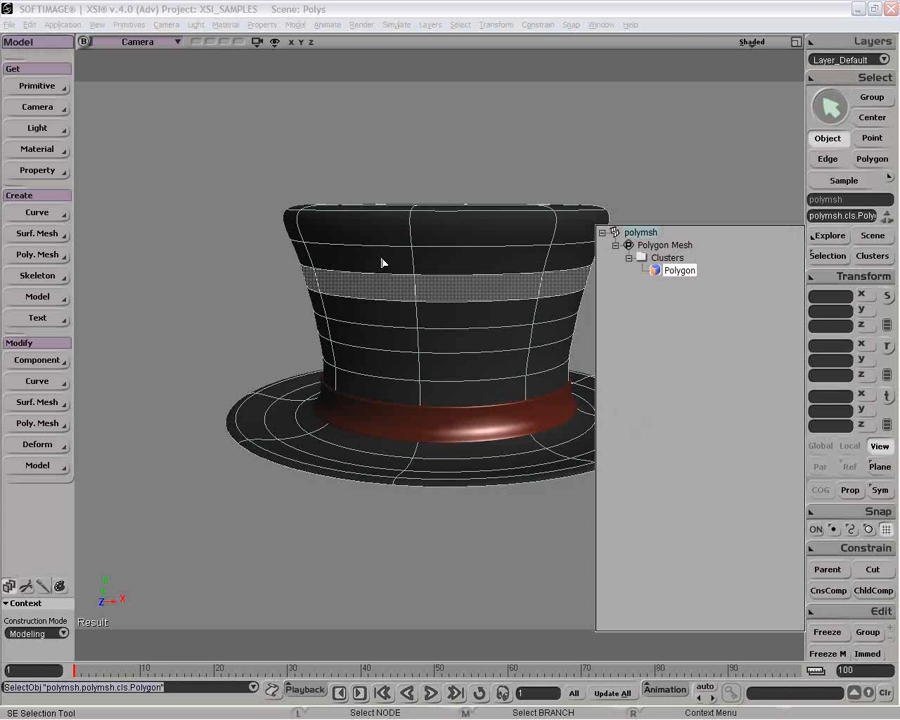
pyautogui.click(37, 149)
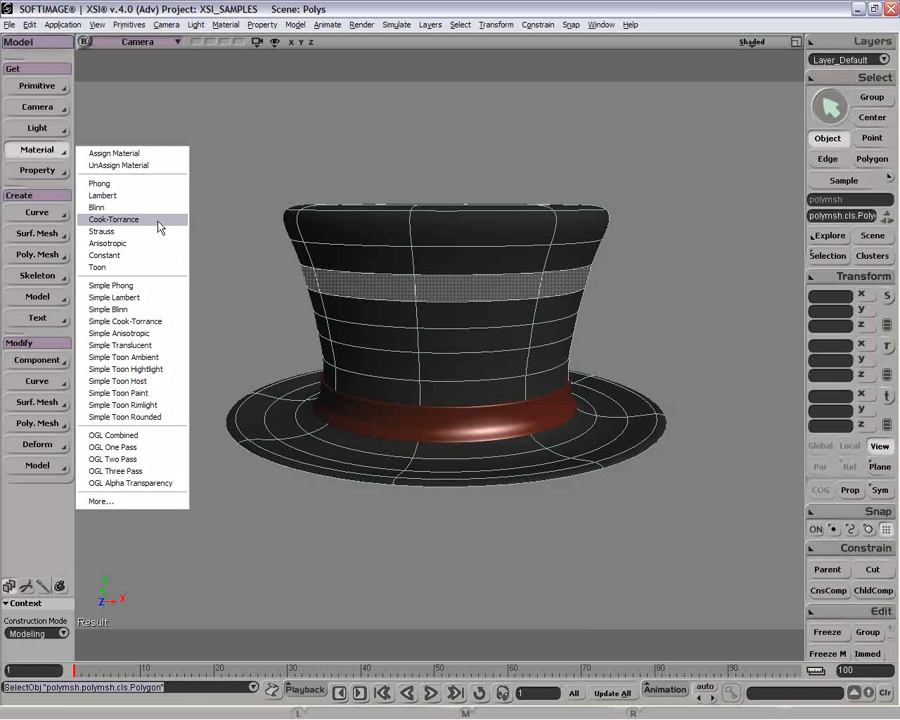
pyautogui.click(158, 196)
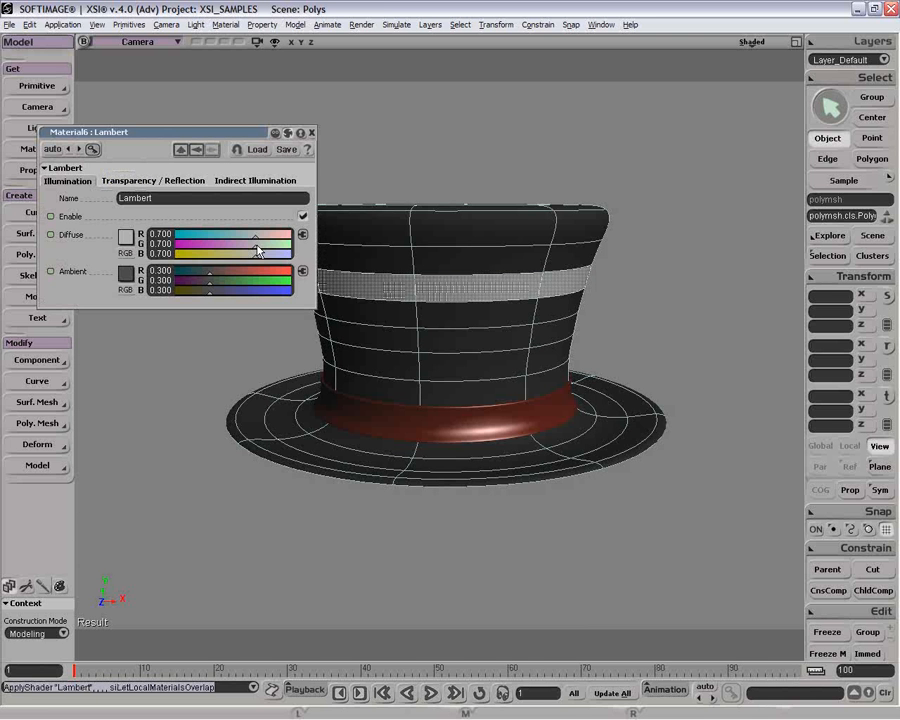
# Step: Set the Lambert material's diffuse colour to R 1, G 0, B 1, clear the selection and close the material properties
pyautogui.moveTo(254, 244); pyautogui.dragTo(137, 244)
pyautogui.moveTo(254, 254); pyautogui.dragTo(301, 254)
pyautogui.moveTo(255, 235); pyautogui.dragTo(301, 235)
pyautogui.press('space')
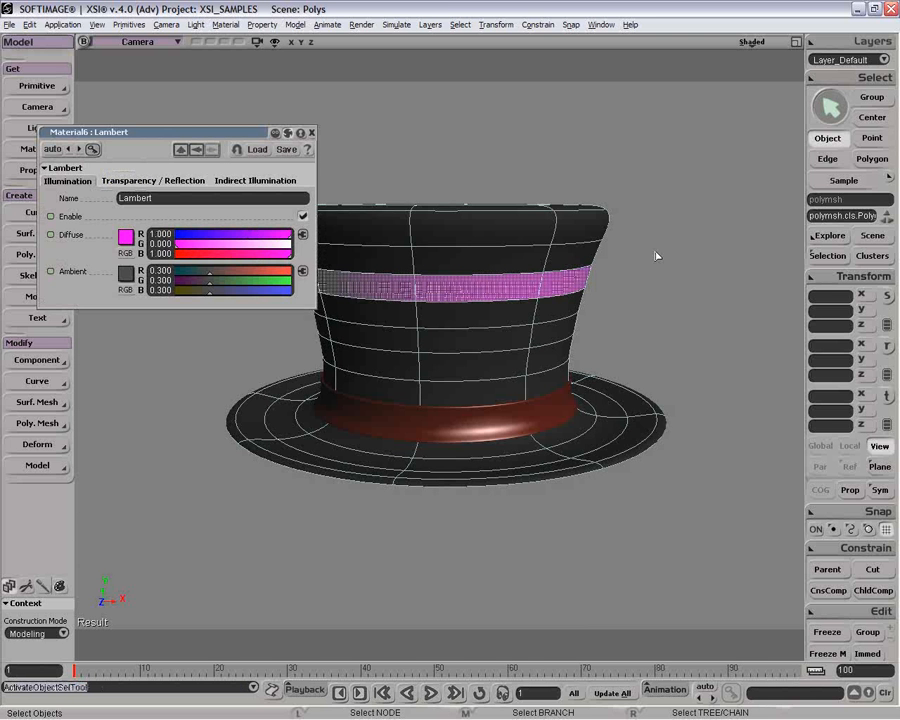
pyautogui.click(655, 255)
pyautogui.press('o')
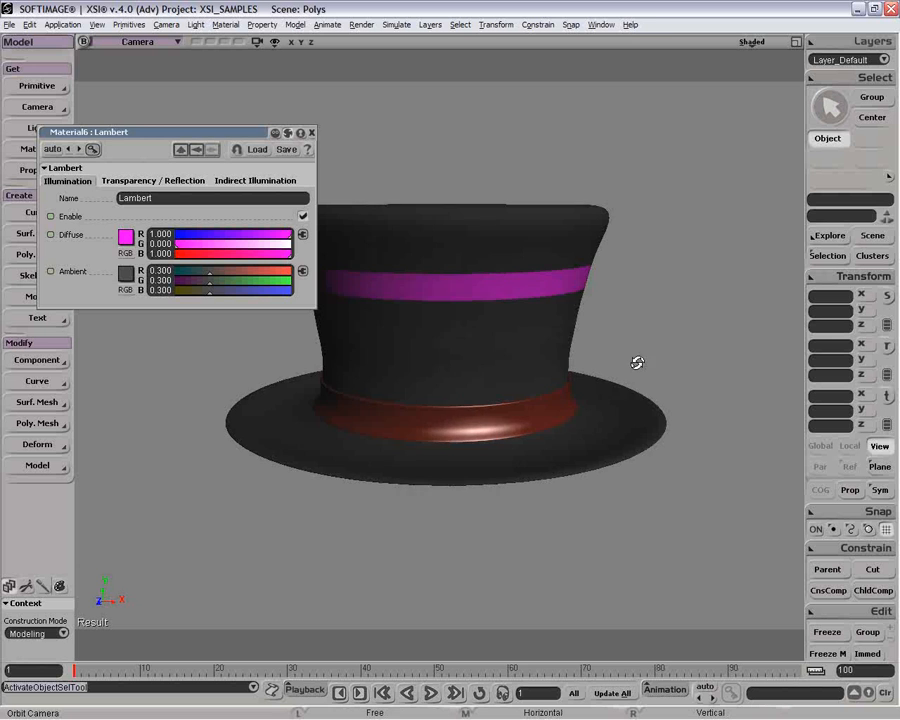
pyautogui.moveTo(637, 362); pyautogui.dragTo(480, 410)
pyautogui.click(312, 132)
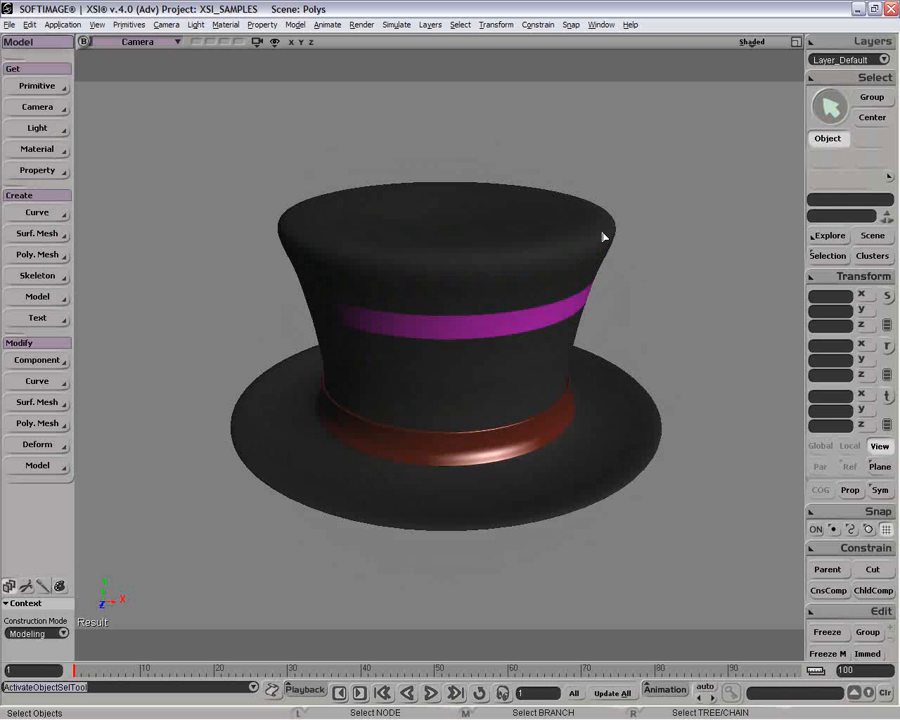
# Step: Delete the Polygon cluster from the hat mesh and reselect the hat
pyautogui.click(519, 325)
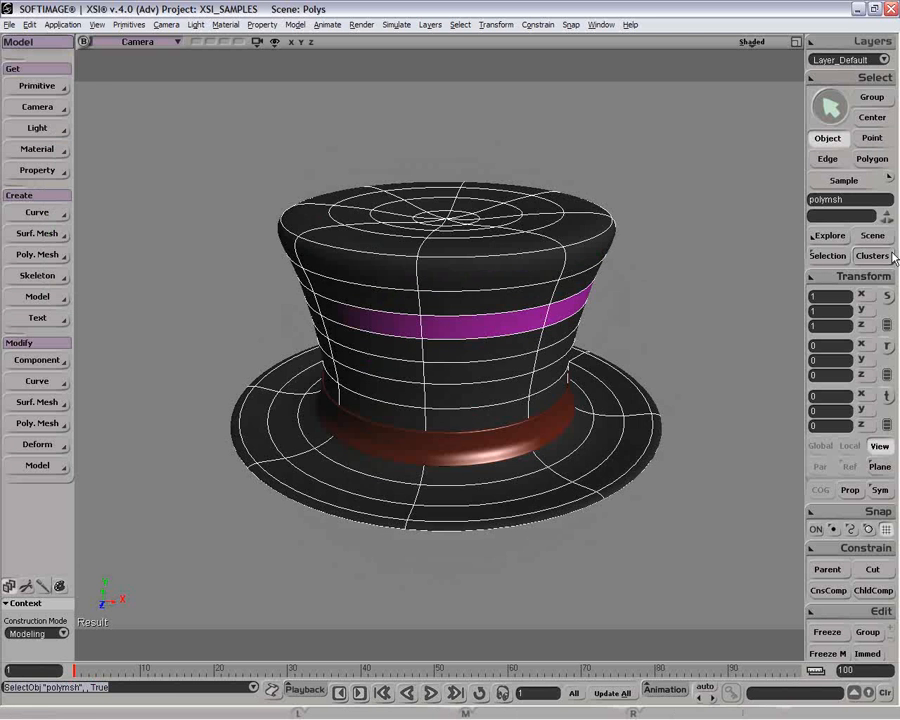
pyautogui.click(828, 255)
pyautogui.click(679, 270)
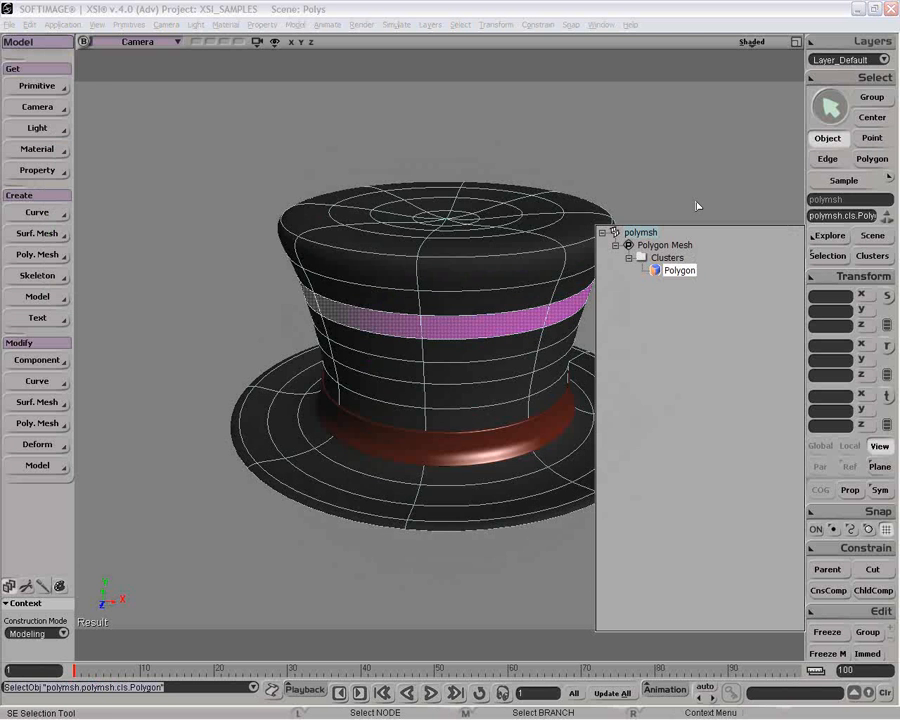
pyautogui.press('Delete')
pyautogui.click(503, 310)
pyautogui.click(481, 333)
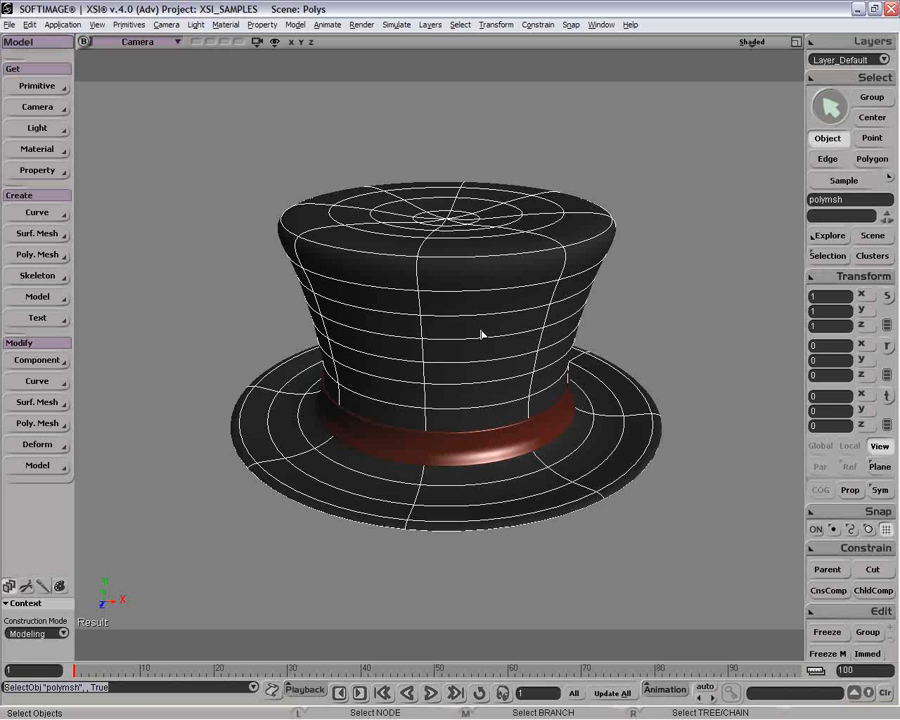
# Step: Region-select edges on the front and top of the crown, and region-select the crown's upper points in point mode
pyautogui.press('e')
pyautogui.moveTo(497, 344); pyautogui.dragTo(457, 206)
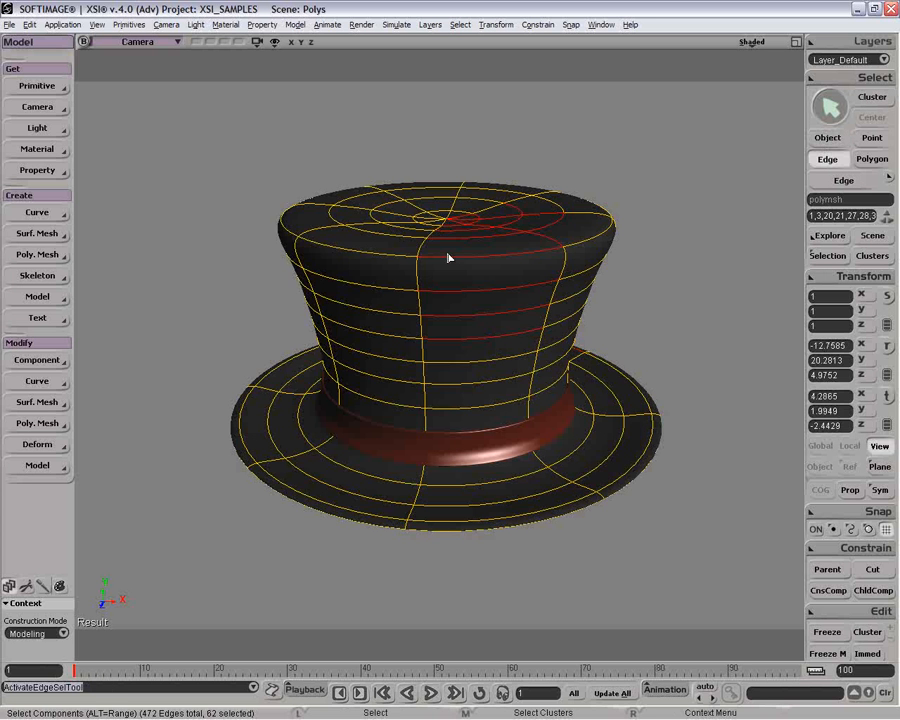
pyautogui.press('t')
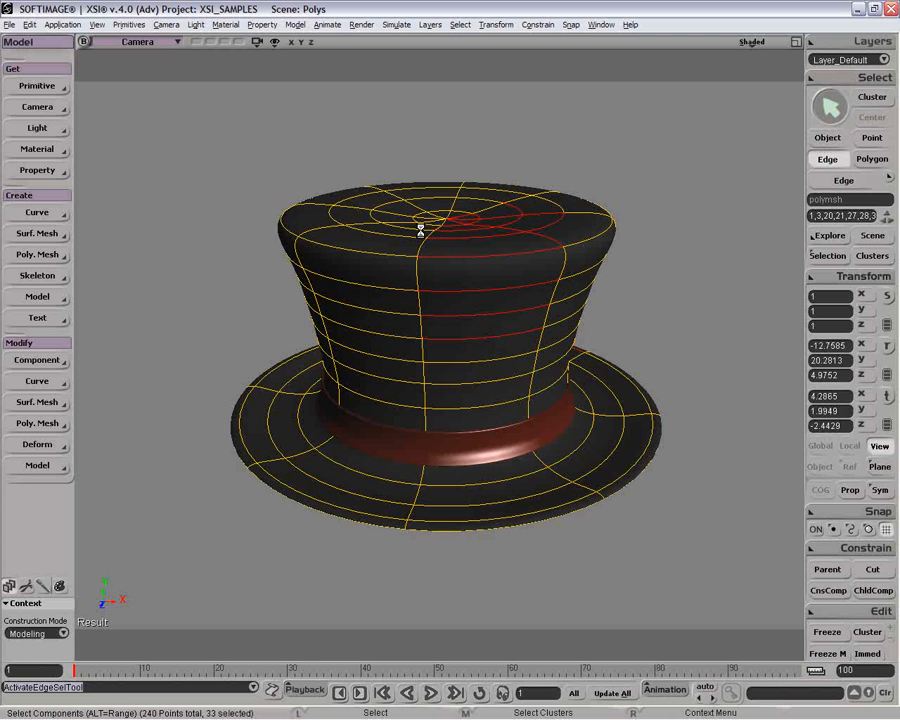
pyautogui.moveTo(374, 171); pyautogui.dragTo(677, 348)
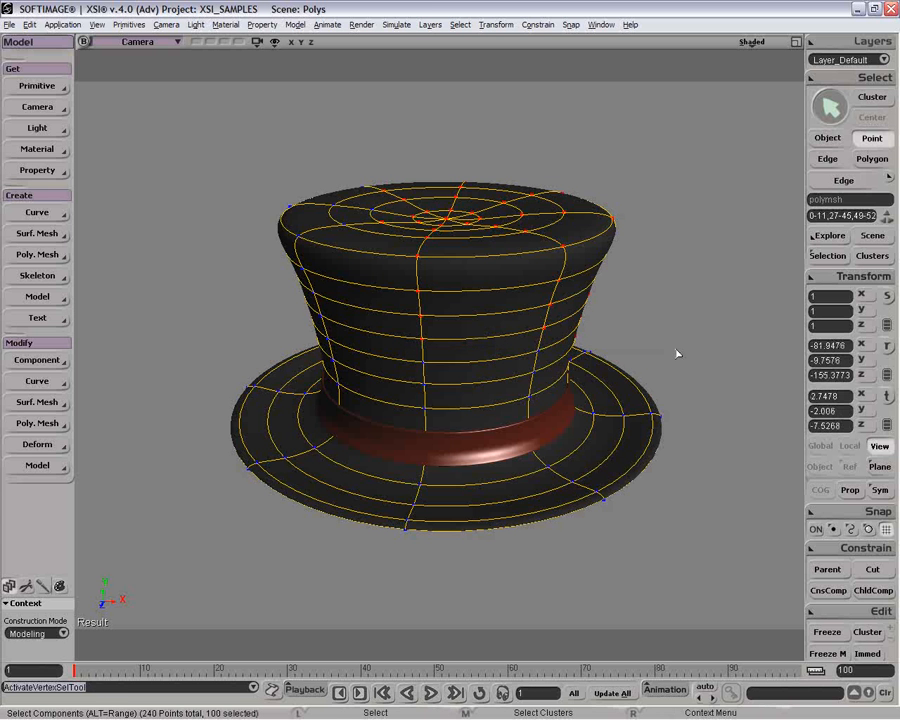
# Step: Select the full edge loop around the hat's top rim and create a cluster from it
pyautogui.press('e')
pyautogui.click(500, 260)
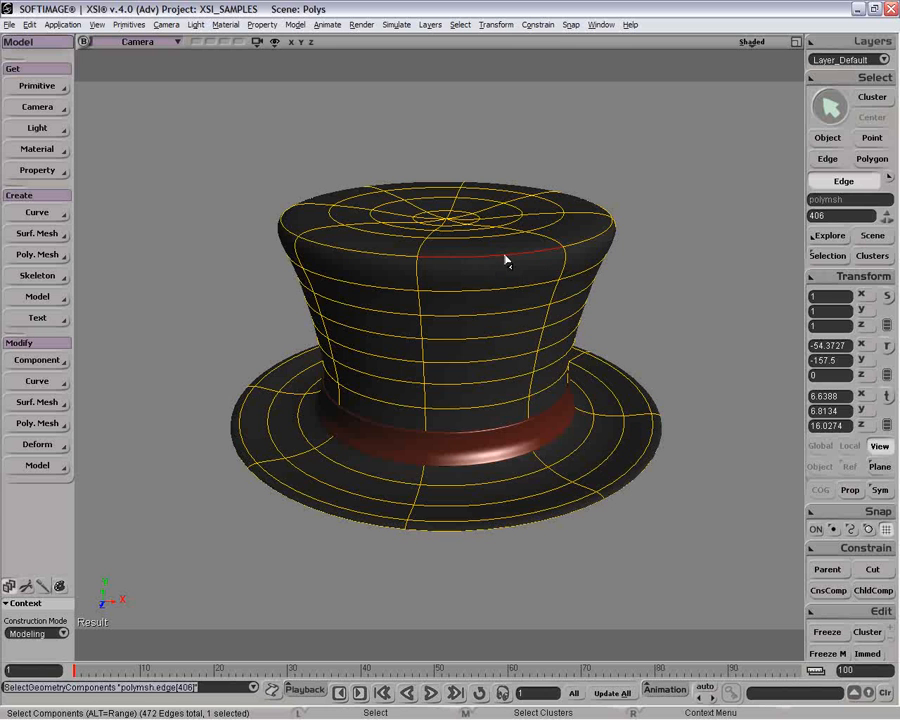
pyautogui.keyDown('alt'); pyautogui.middleClick(506, 262); pyautogui.keyUp('alt')
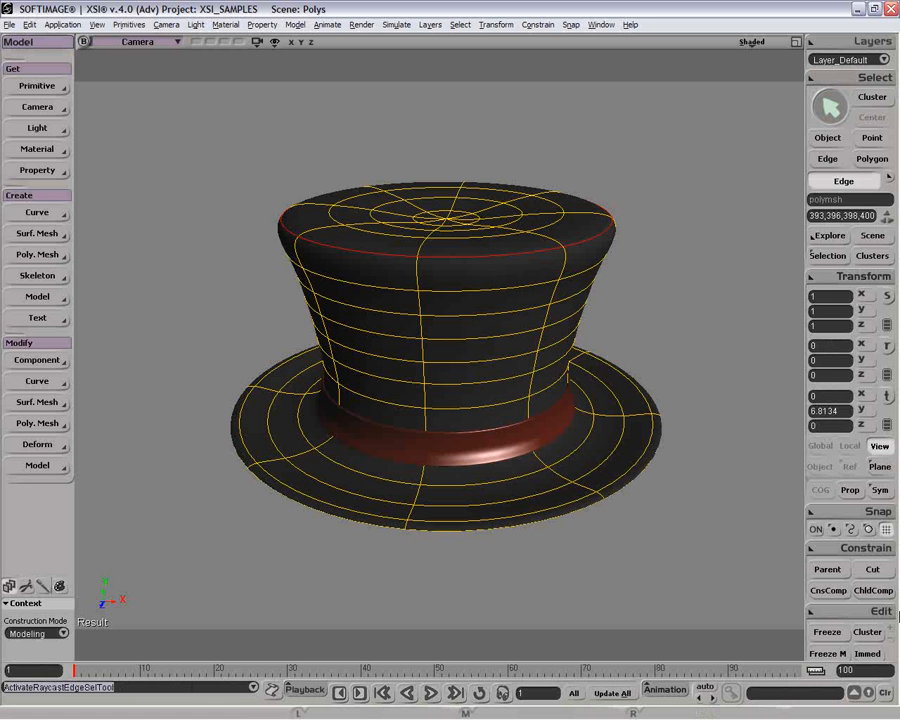
pyautogui.click(867, 632)
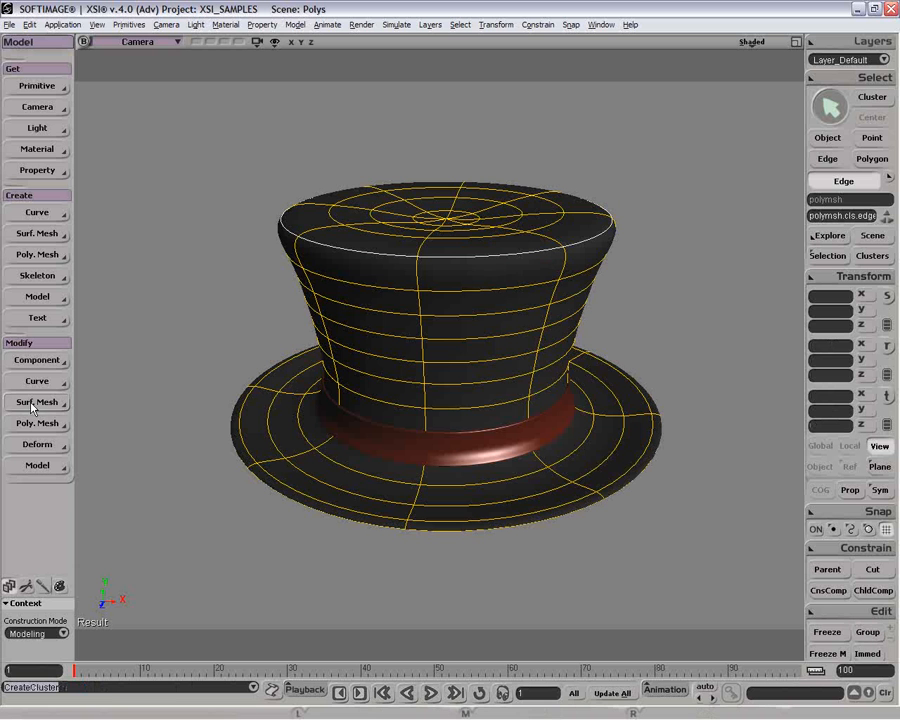
# Step: Apply Set Edge Crease Value to the top rim's edge cluster and set the crease value to 0.485
pyautogui.click(37, 360)
pyautogui.click(152, 479)
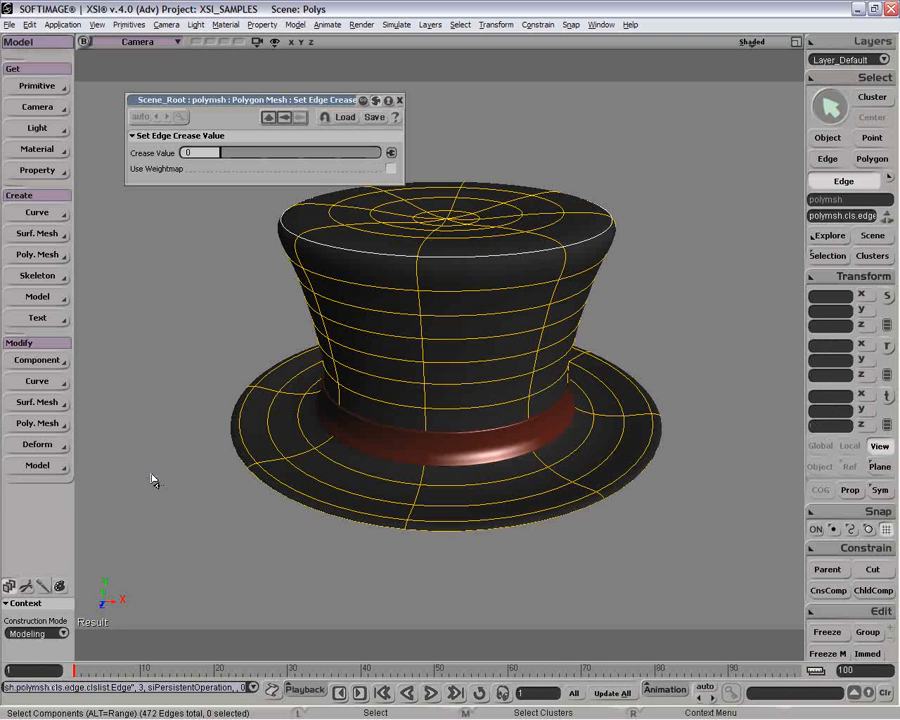
pyautogui.click(222, 153)
pyautogui.moveTo(263, 152); pyautogui.dragTo(230, 163)
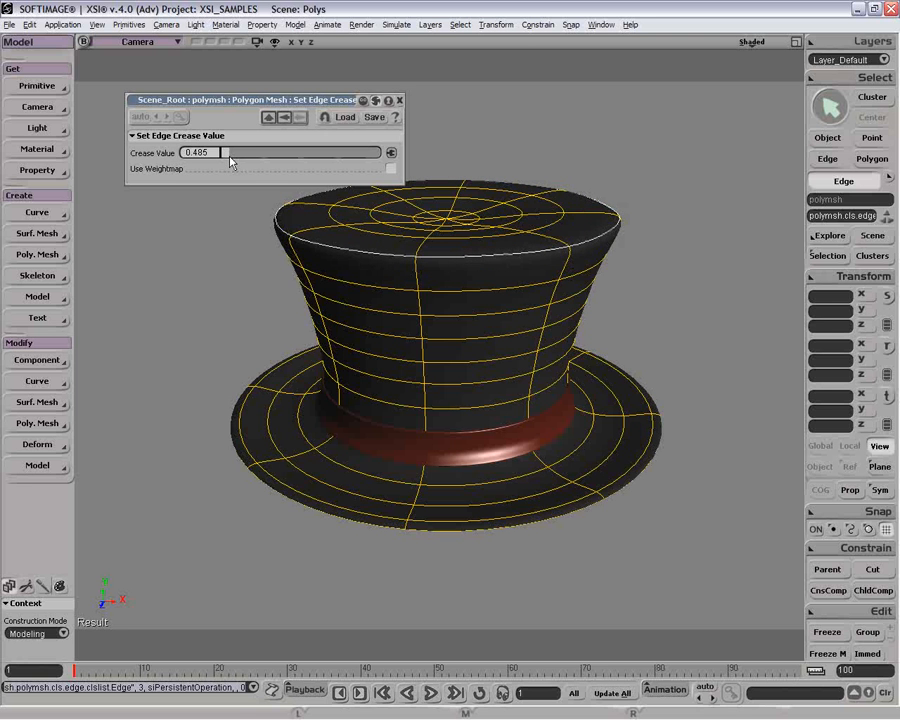
# Step: Close the crease properties, delete the Edge cluster from the hat mesh and return to object selection
pyautogui.click(874, 255)
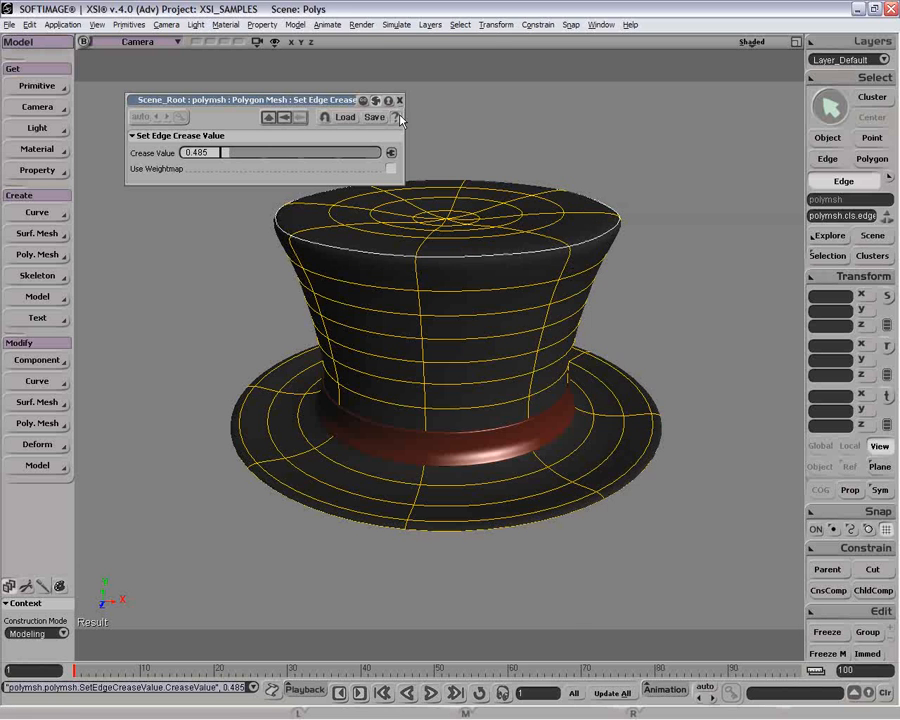
pyautogui.click(399, 100)
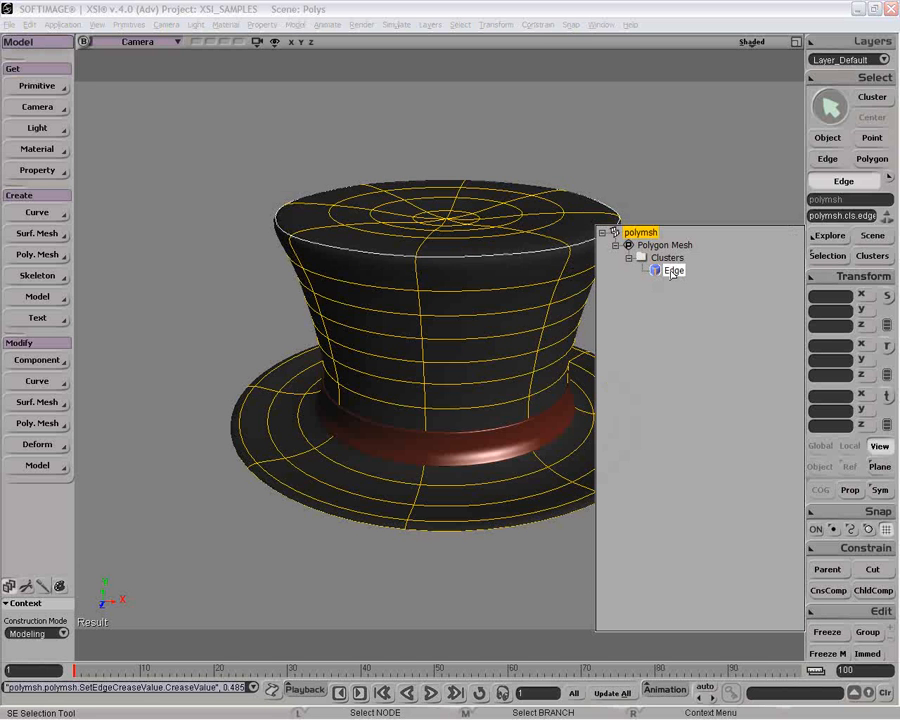
pyautogui.click(673, 270)
pyautogui.press('Delete')
pyautogui.press('space')
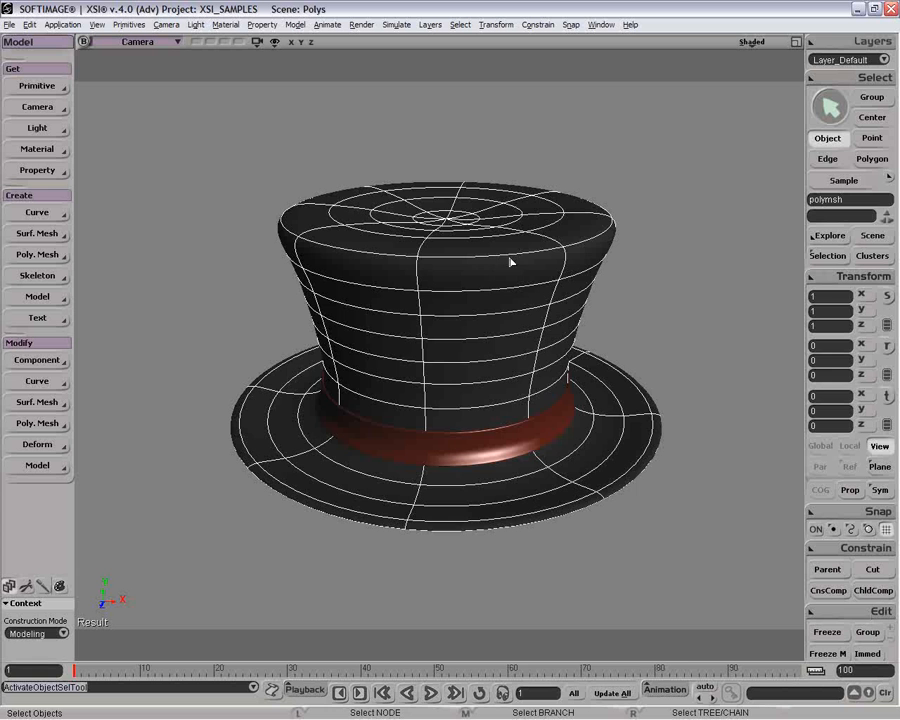
# Step: Select the innermost ring of polygons at the centre of the hat's top and create a cluster with center from them
pyautogui.press('o')
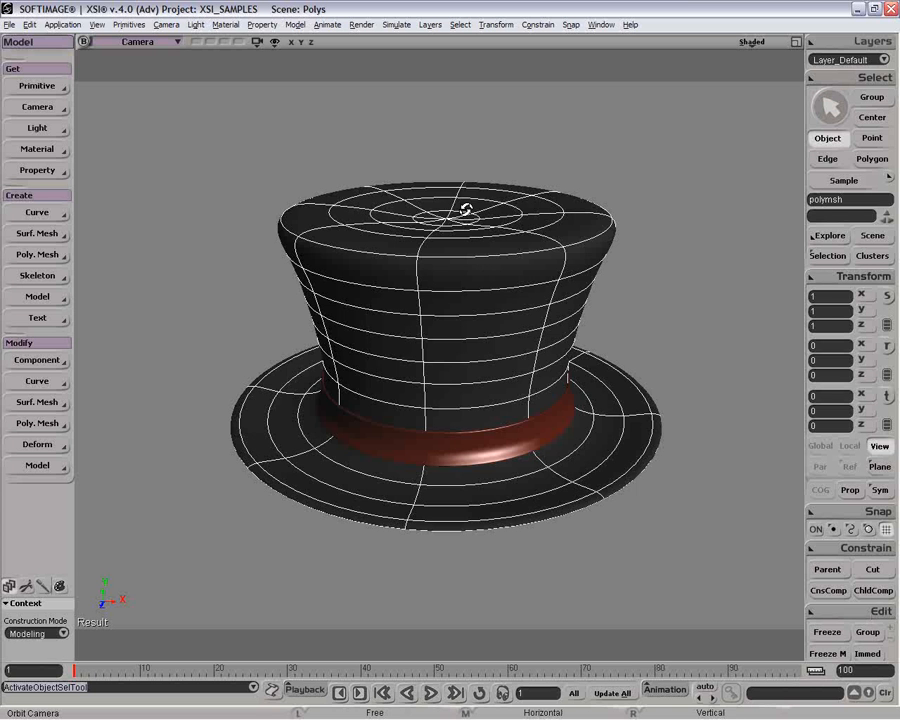
pyautogui.moveTo(465, 207)
pyautogui.mouseDown()
pyautogui.moveTo(464, 241)
pyautogui.moveTo(450, 250)
pyautogui.moveTo(455, 237)
pyautogui.mouseUp()
pyautogui.press('u')
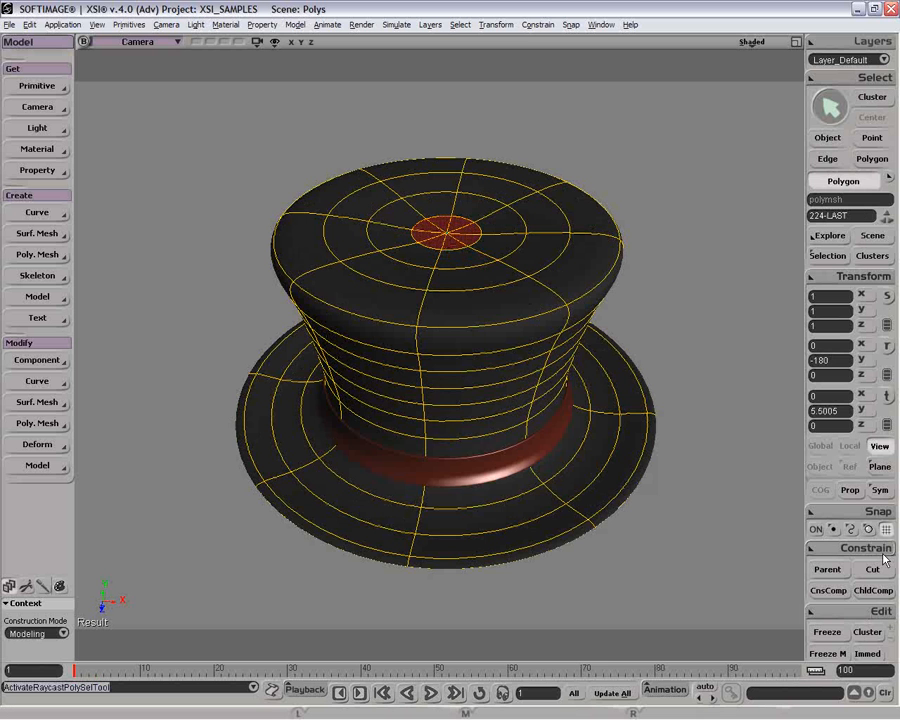
pyautogui.click(815, 615)
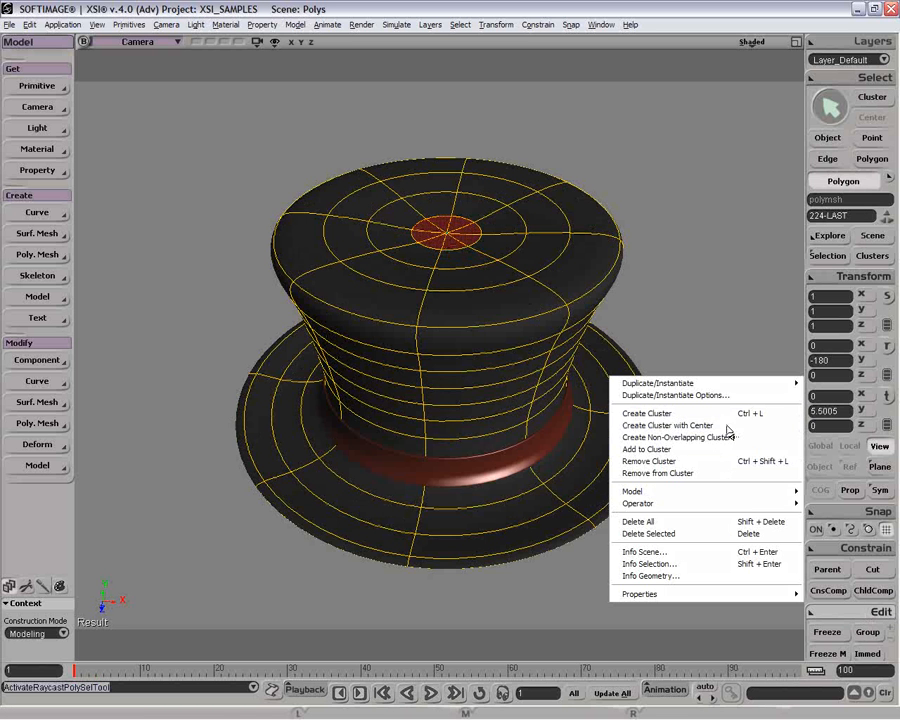
pyautogui.click(700, 425)
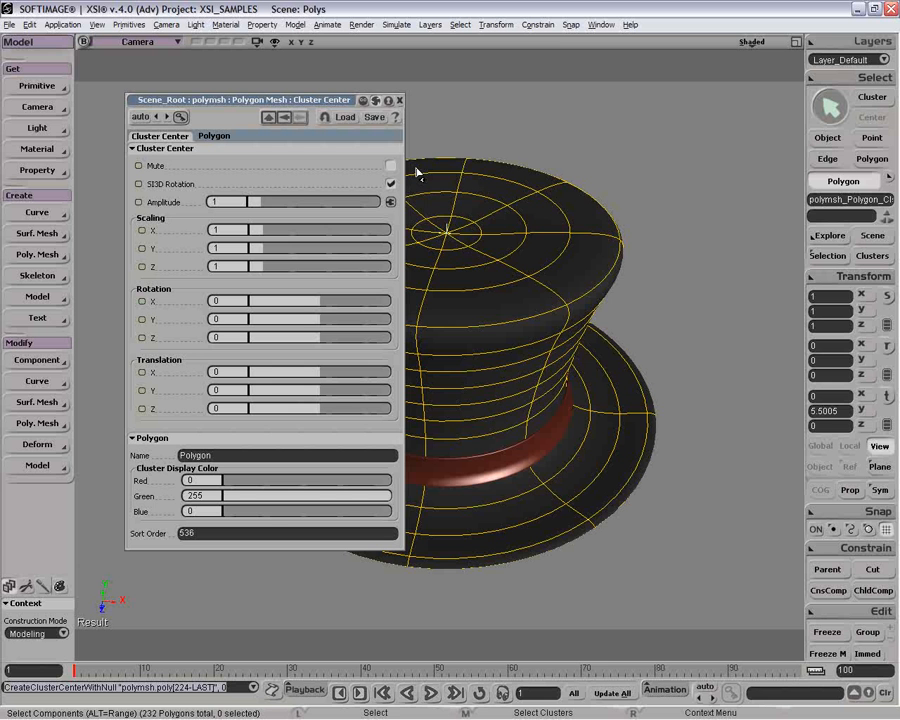
# Step: Move the cluster center null upward to raise the polygons in the middle of the hat's top, and return to object selection
pyautogui.press('v')
pyautogui.moveTo(447, 177); pyautogui.dragTo(445, 158)
pyautogui.press('space')
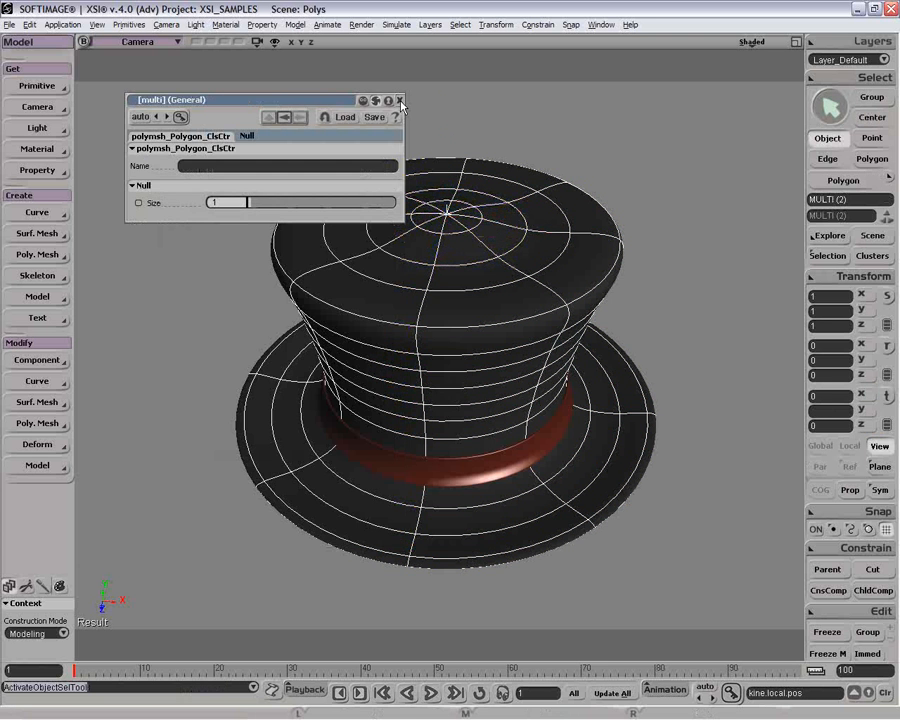
pyautogui.click(399, 101)
pyautogui.press('v')
pyautogui.press('o')
pyautogui.moveTo(704, 381); pyautogui.dragTo(651, 399)
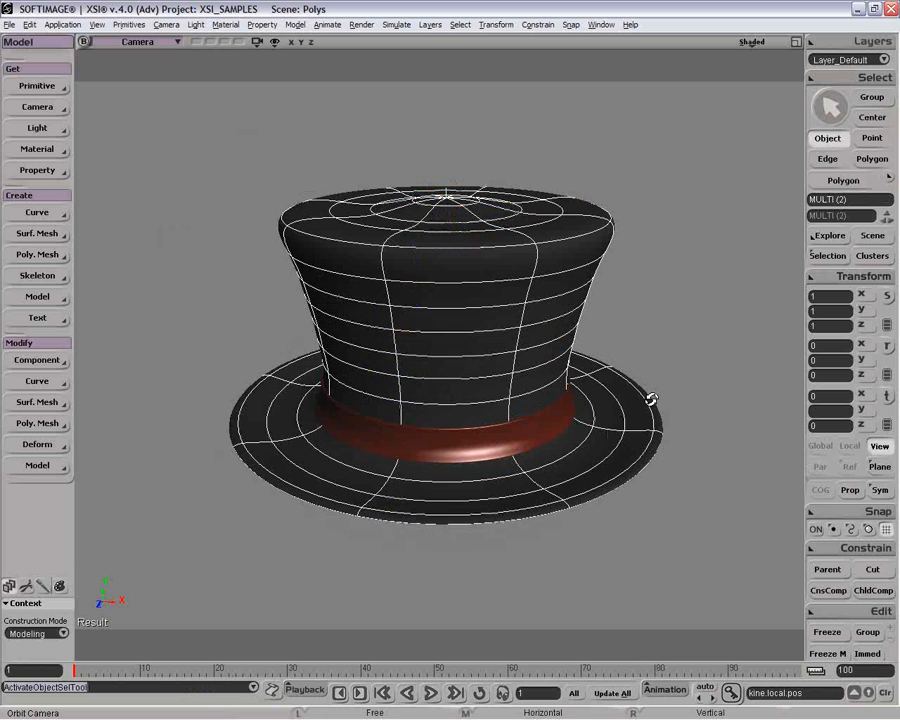
pyautogui.press('v')
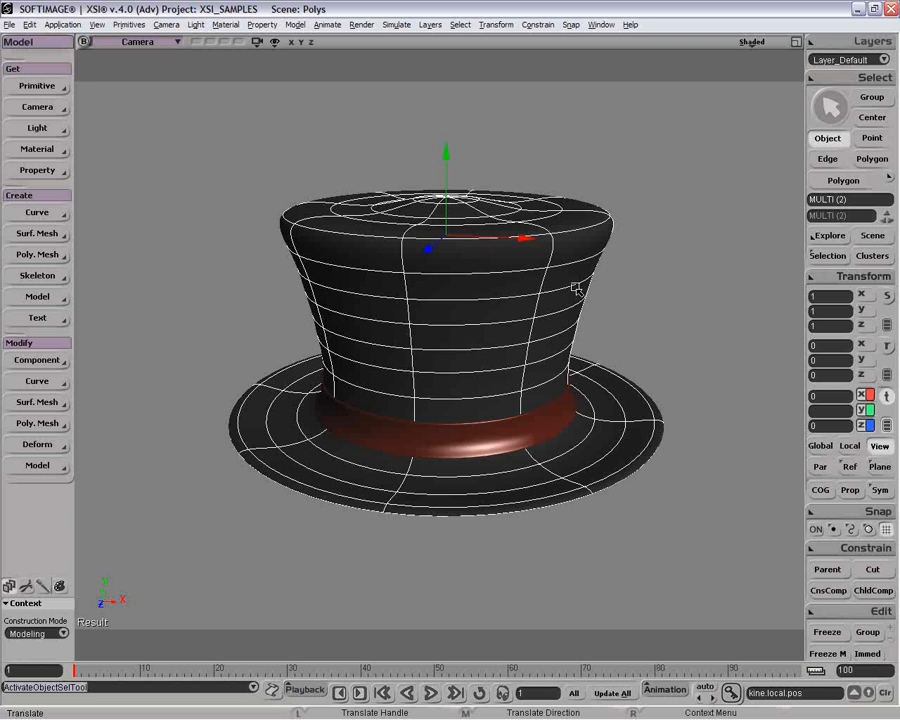
pyautogui.press('space')
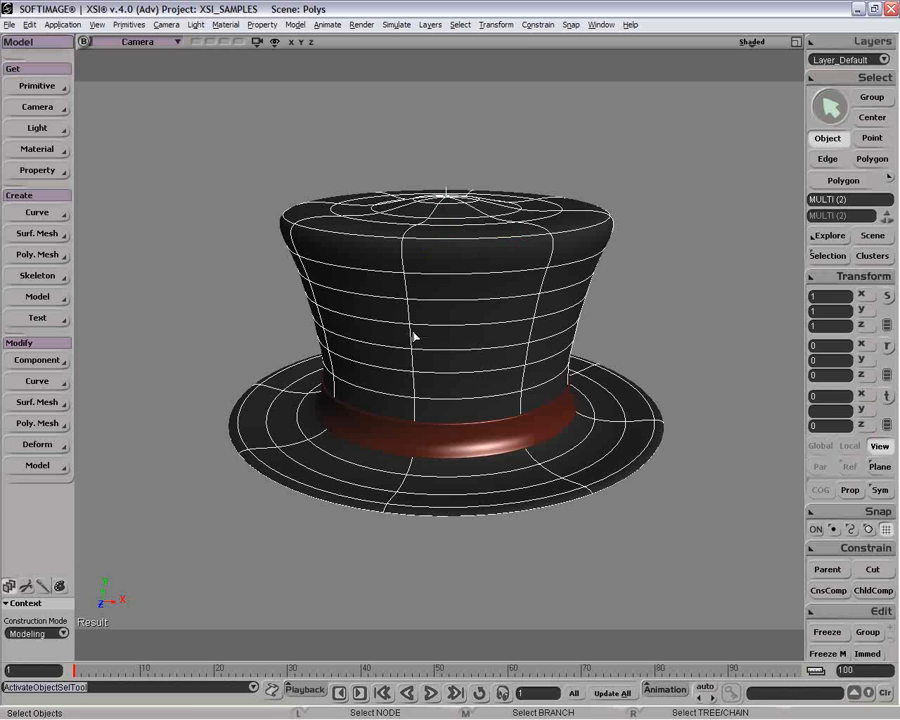
# Step: Create three overlapping polygon clusters on the crown's side: a horizontal band, a vertical front column and a block spanning two columns
pyautogui.press('u')
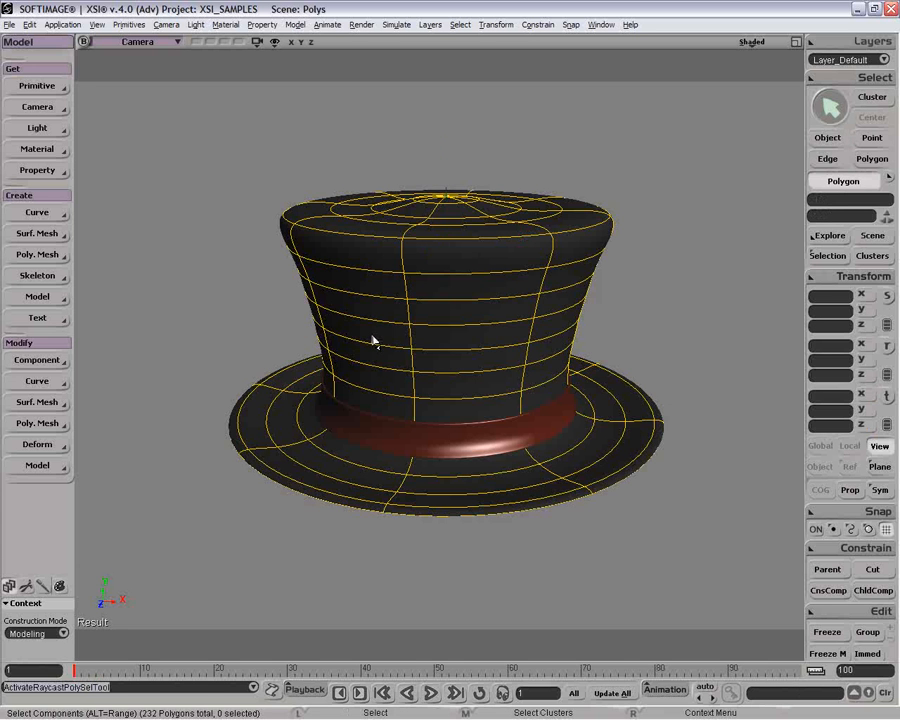
pyautogui.click(463, 341)
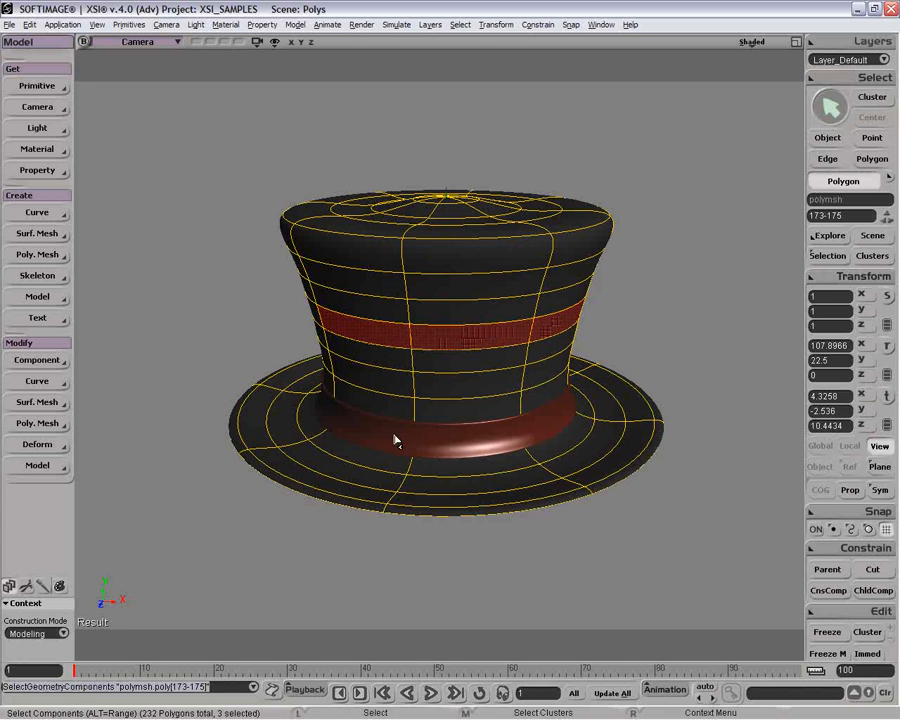
pyautogui.click(867, 632)
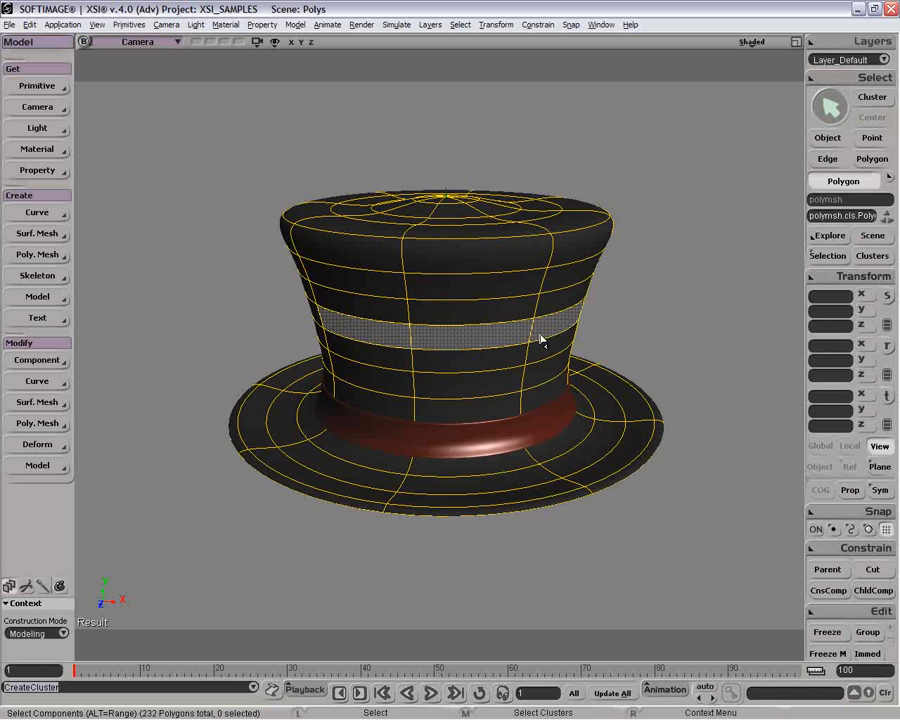
pyautogui.moveTo(477, 309); pyautogui.dragTo(470, 410)
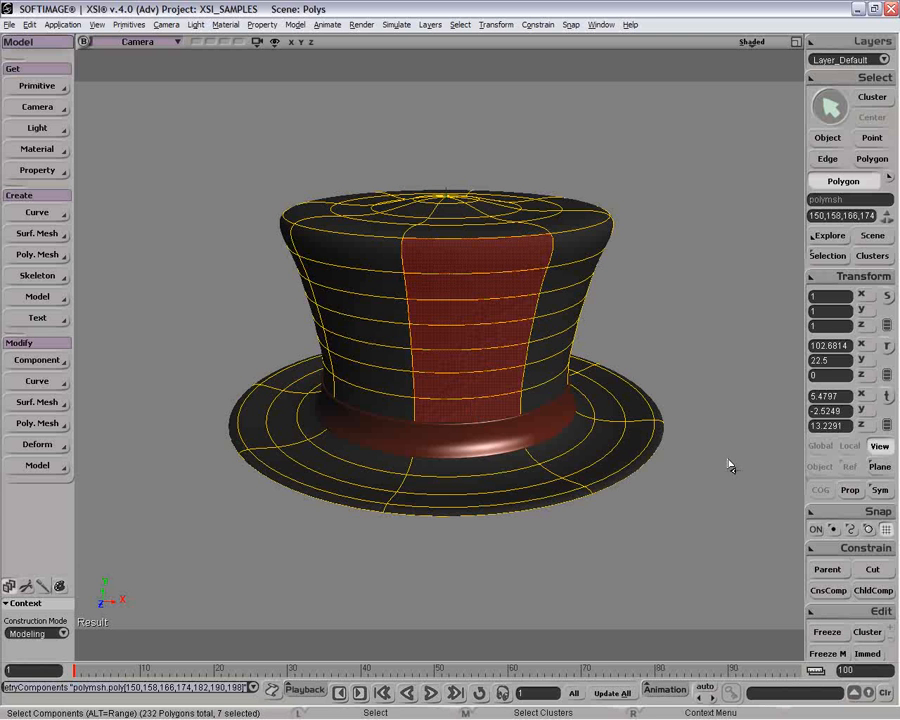
pyautogui.click(882, 634)
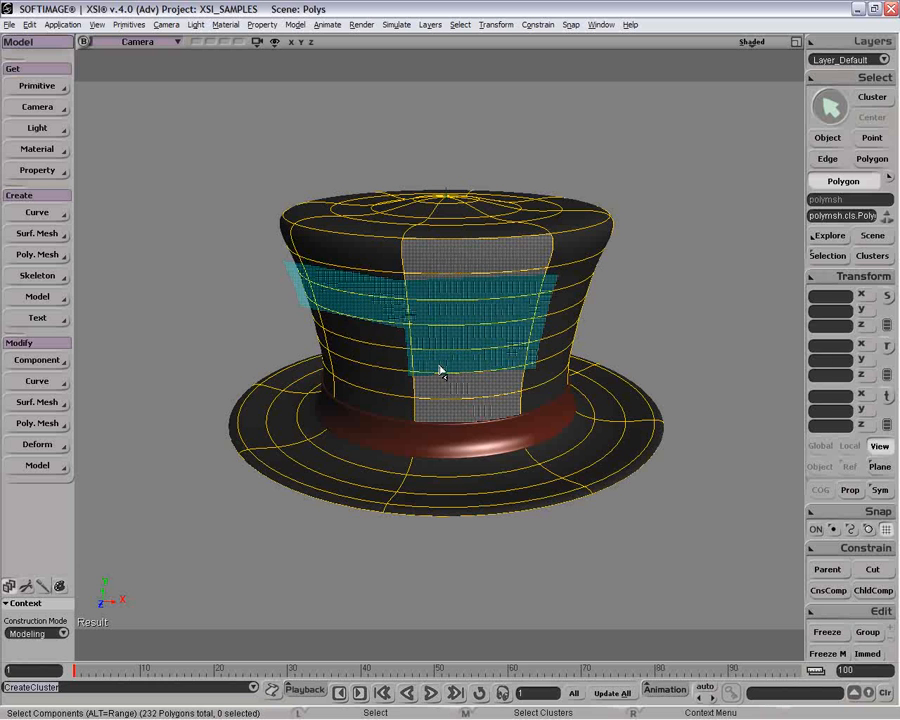
pyautogui.moveTo(441, 372); pyautogui.dragTo(445, 376)
pyautogui.click(879, 633)
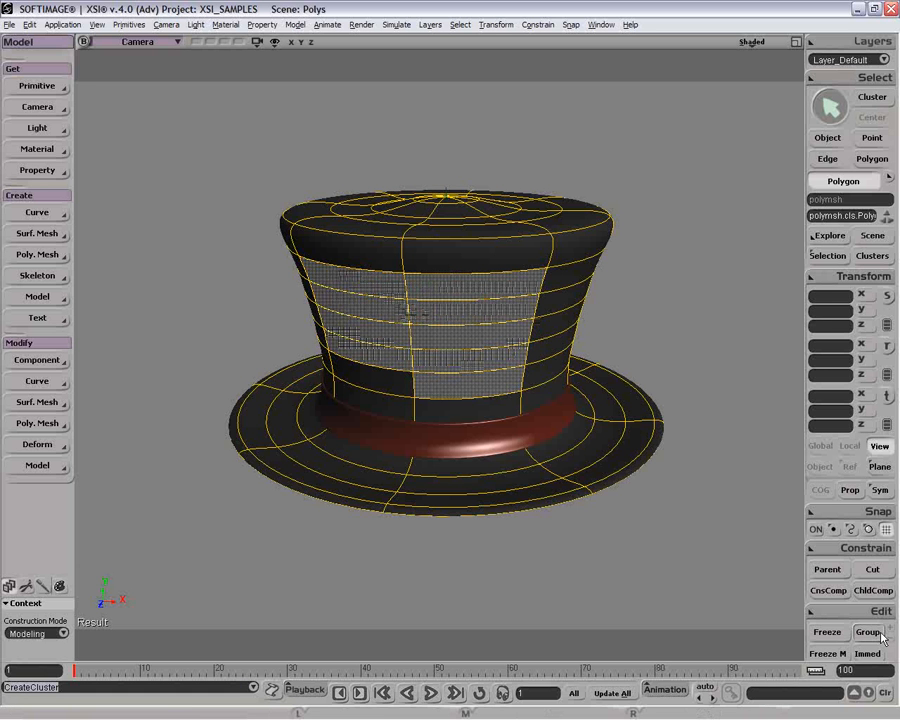
pyautogui.press('space')
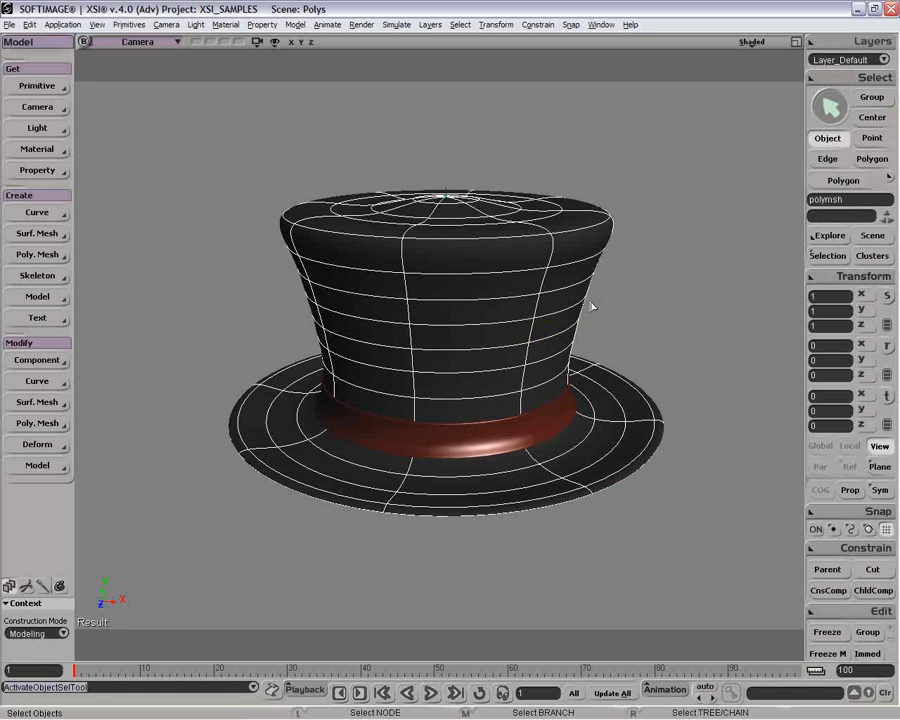
# Step: Examine how the Polygon1, Polygon2 and Polygon3 clusters of the hat mesh overlap by selecting each from its cluster list
pyautogui.click(872, 255)
pyautogui.click(680, 309)
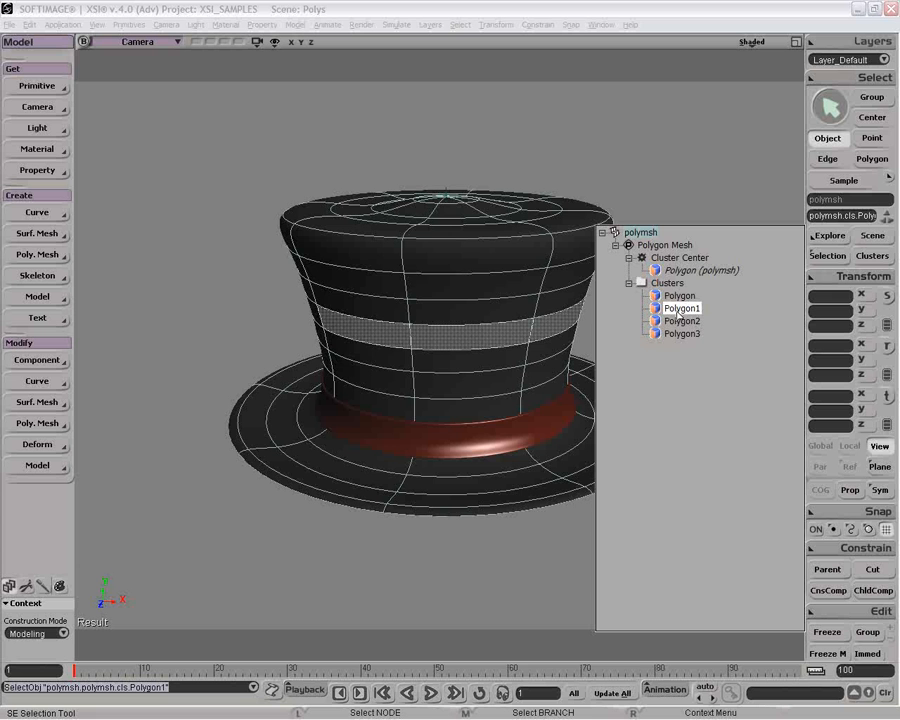
pyautogui.click(681, 334)
pyautogui.click(683, 322)
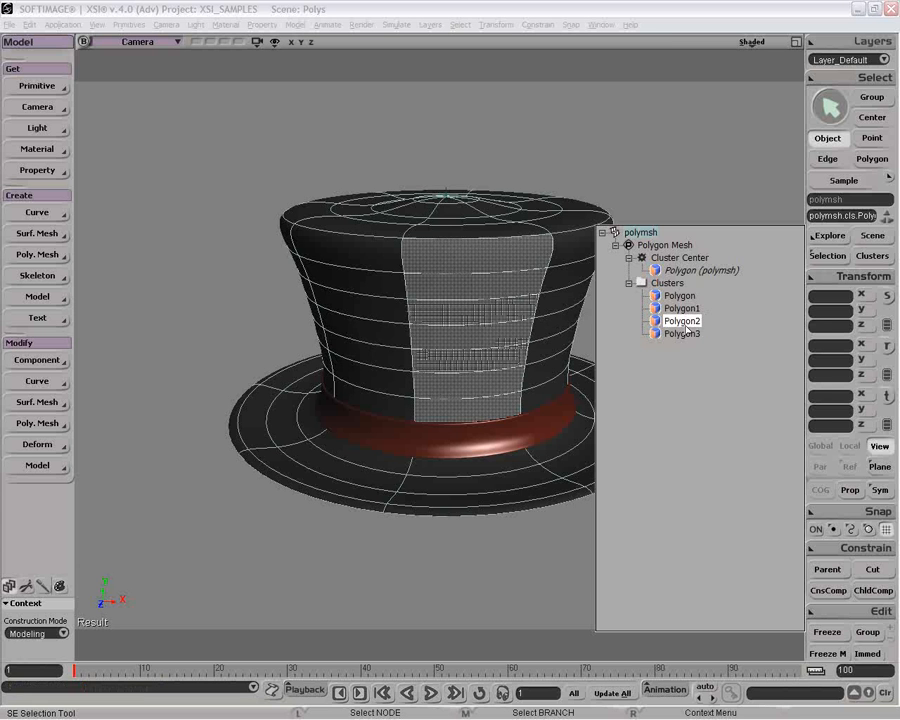
pyautogui.click(682, 309)
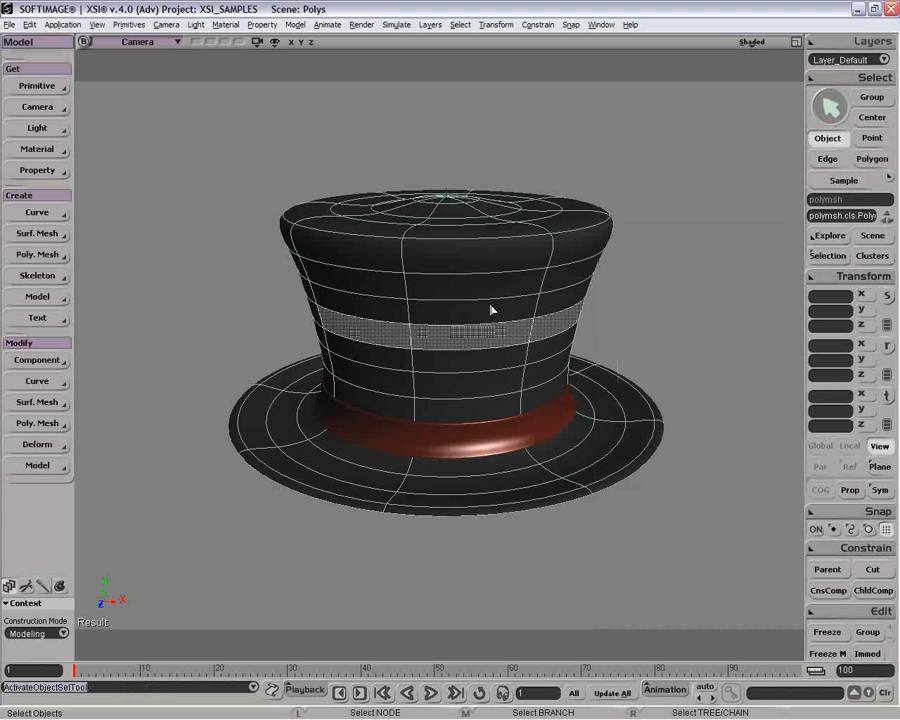
# Step: Select five stacked polygons in the crown's front column and apply a Lambert material to them
pyautogui.click(516, 335)
pyautogui.press('u')
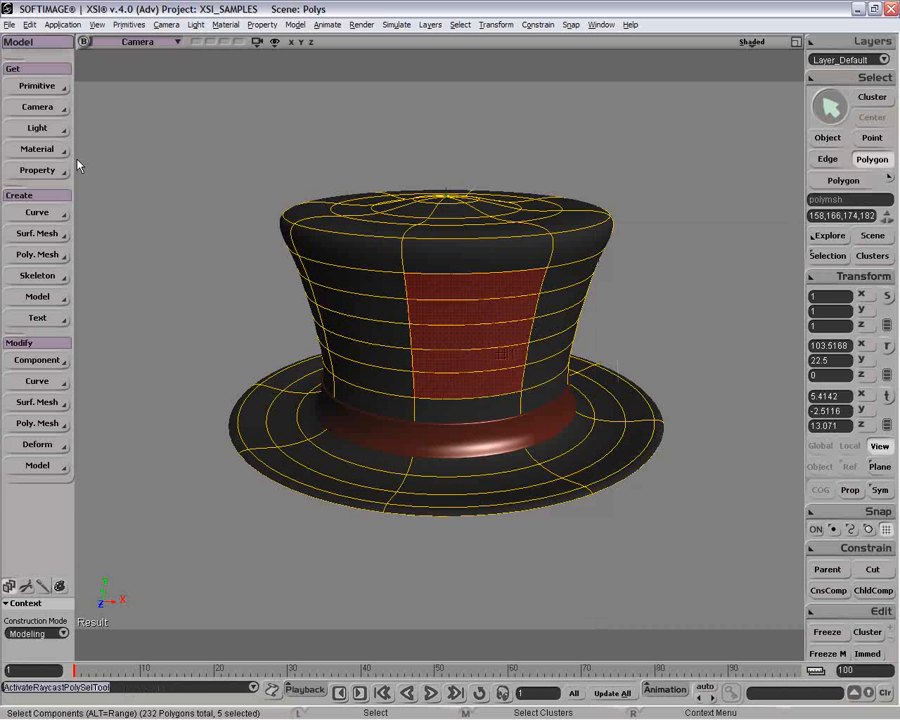
pyautogui.click(62, 153)
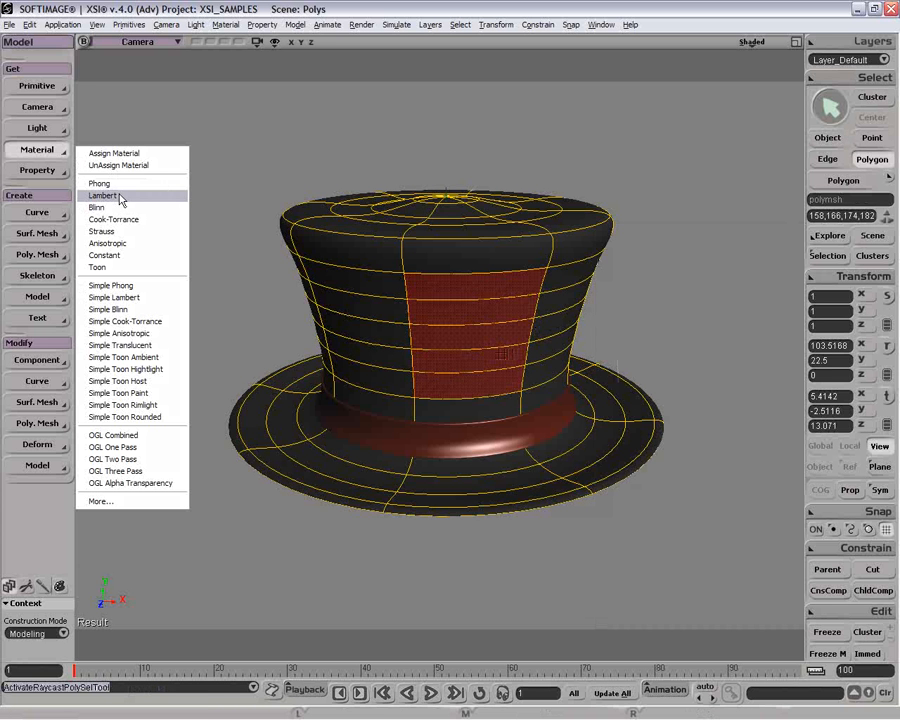
pyautogui.click(121, 197)
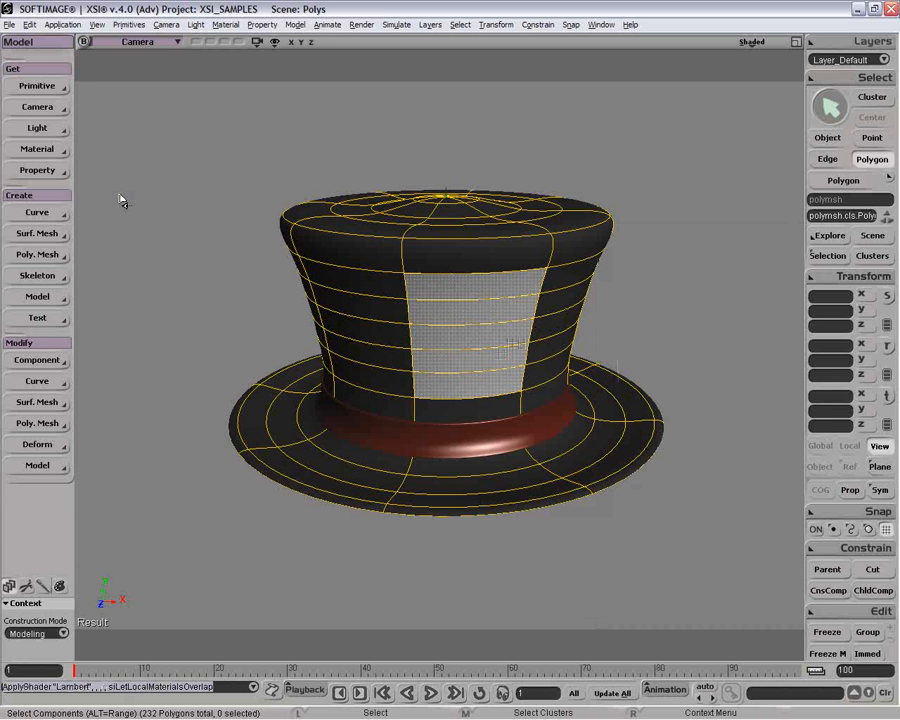
# Step: Apply a Strauss material to a three-polygon horizontal band crossing the Lambert patch, removing the overlap from the selected cluster, and deselect the hat
pyautogui.click(378, 340)
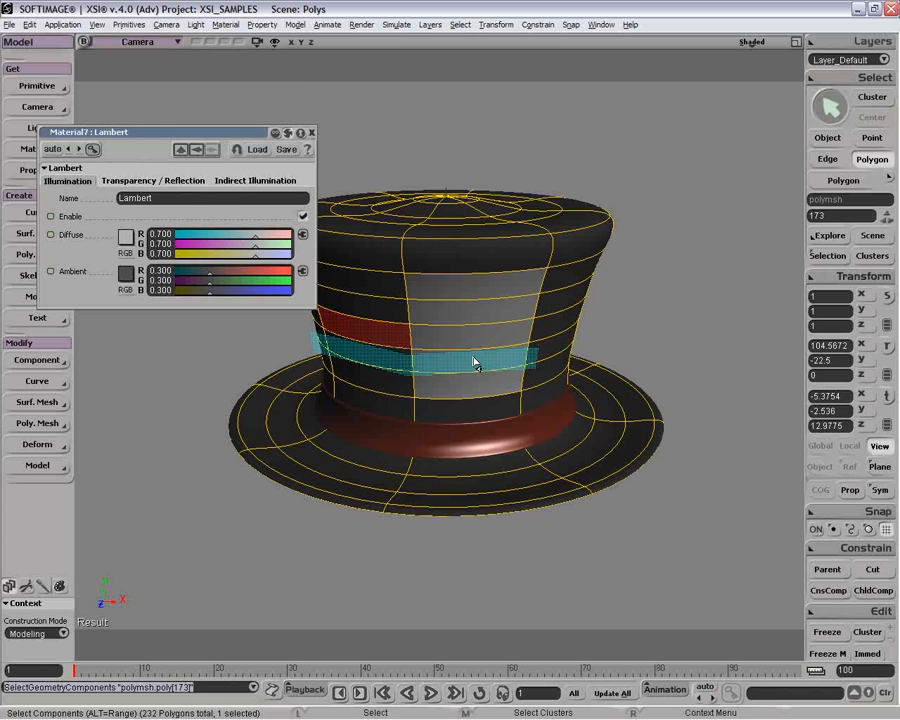
pyautogui.click(475, 362)
pyautogui.click(311, 133)
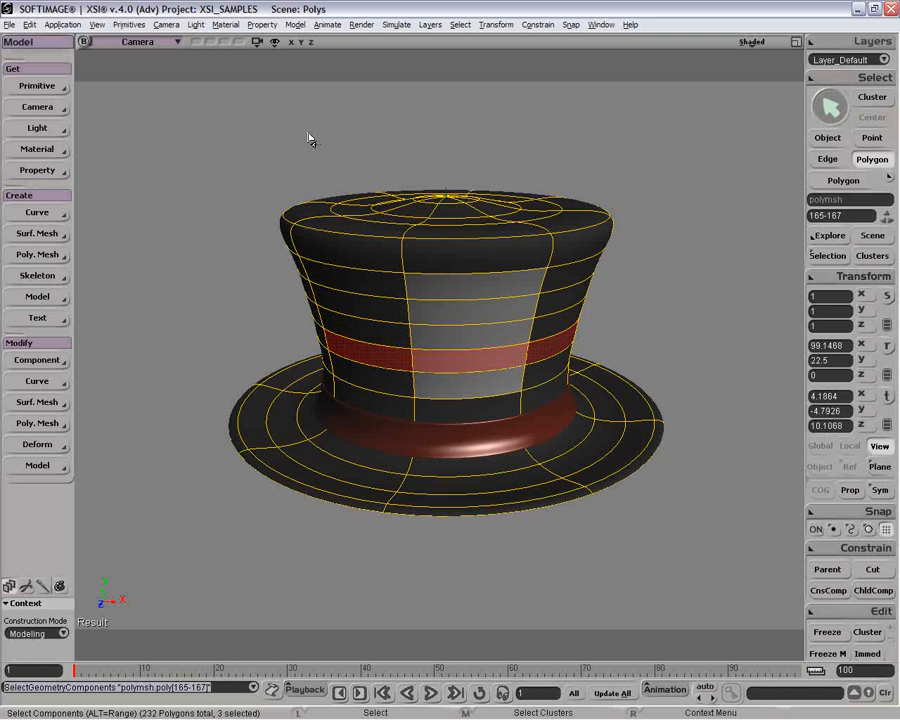
pyautogui.click(37, 149)
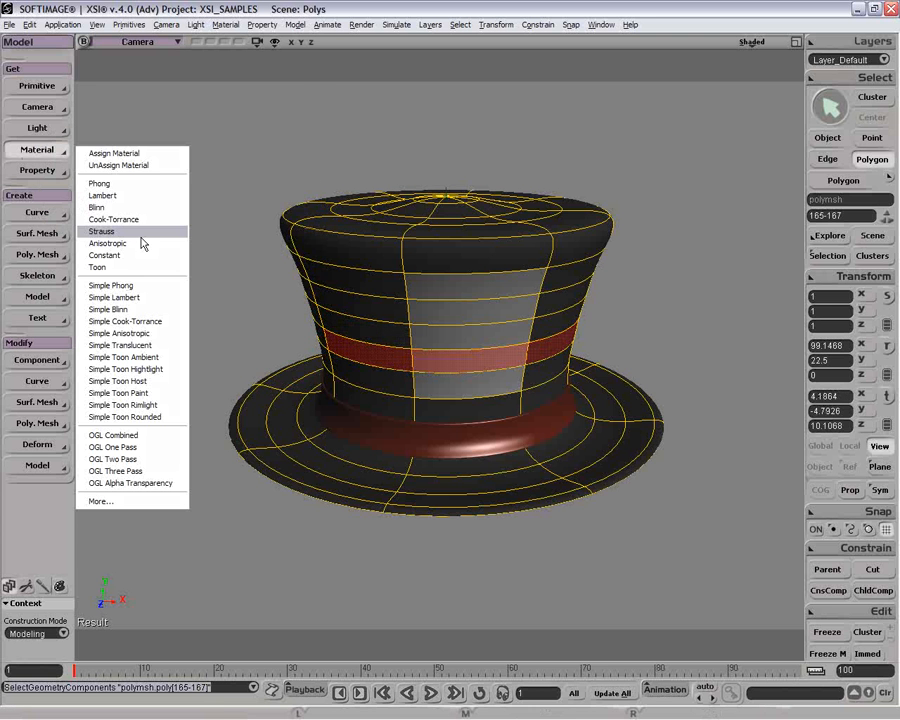
pyautogui.click(141, 232)
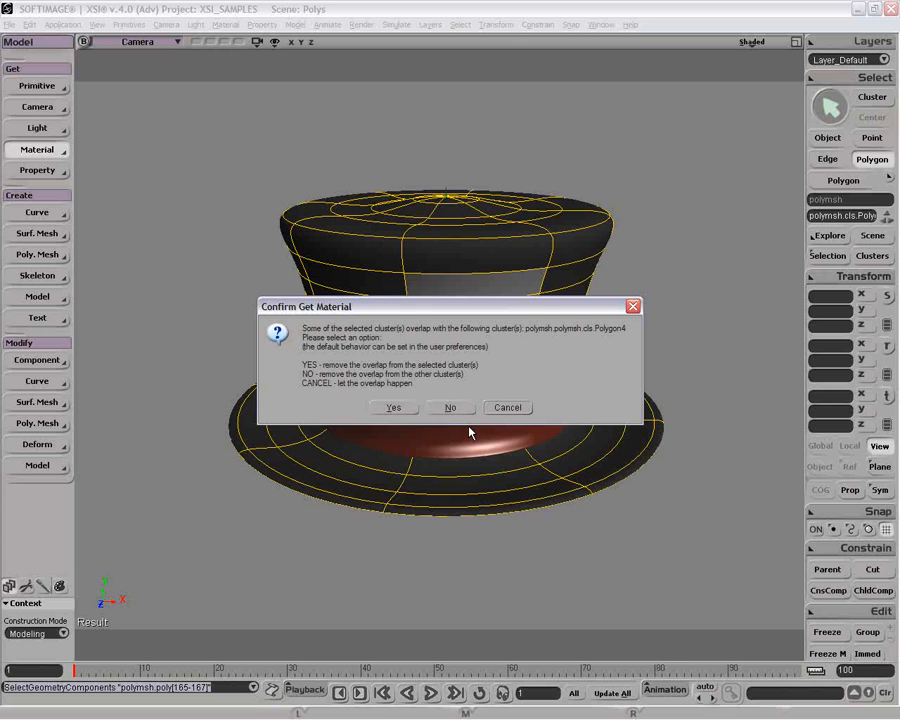
pyautogui.click(395, 408)
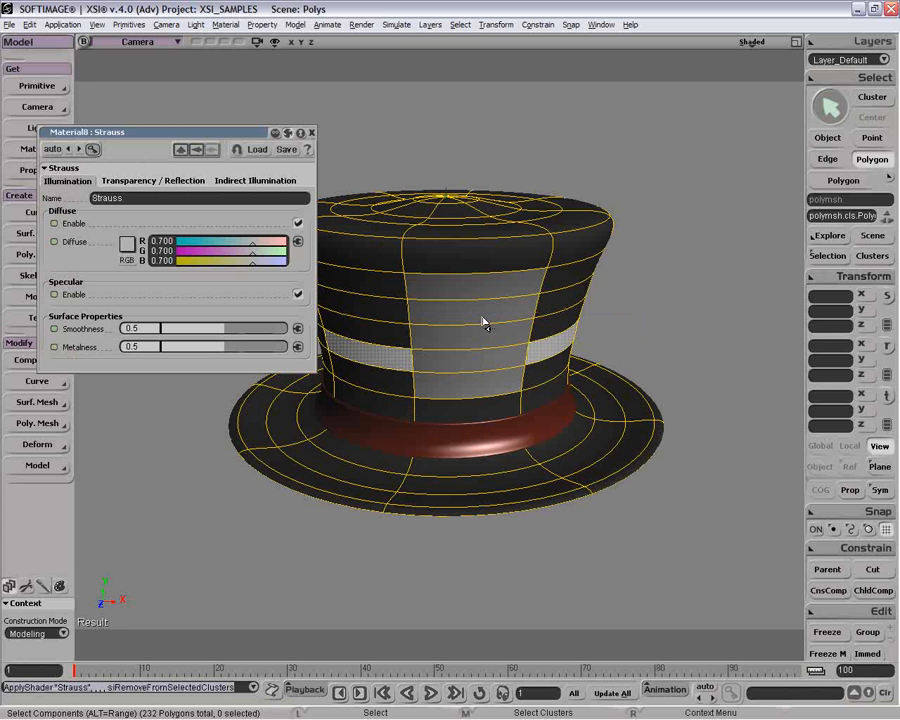
pyautogui.press('space')
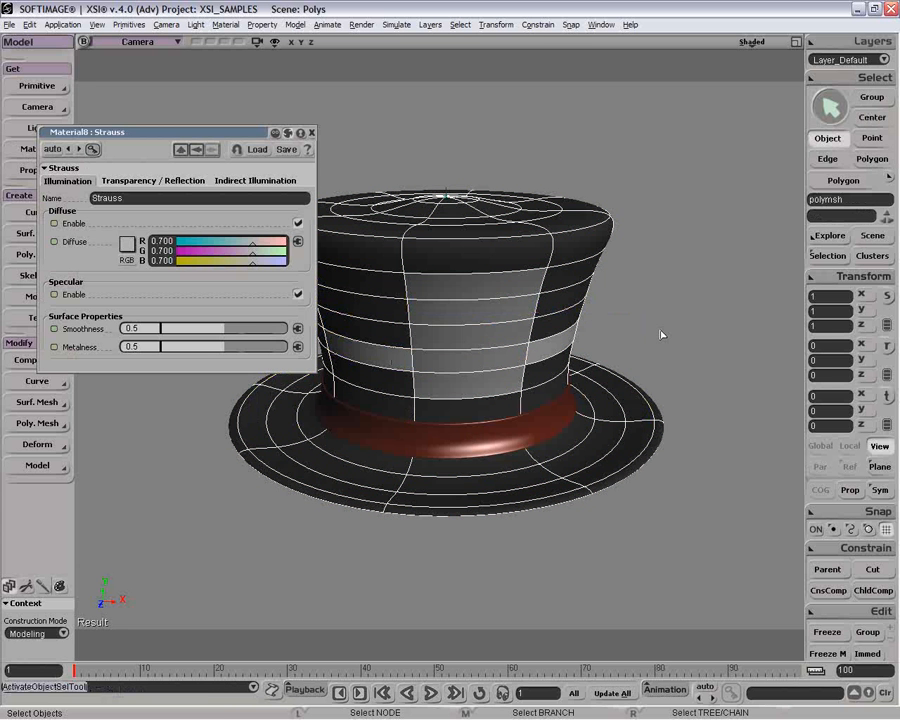
pyautogui.click(661, 334)
# Step: Select the hat mesh and delete its Polygon1 cluster
pyautogui.press('o')
pyautogui.moveTo(619, 414)
pyautogui.mouseDown()
pyautogui.moveTo(564, 392)
pyautogui.moveTo(609, 378)
pyautogui.moveTo(542, 381)
pyautogui.moveTo(608, 398)
pyautogui.mouseUp()
pyautogui.press('space')
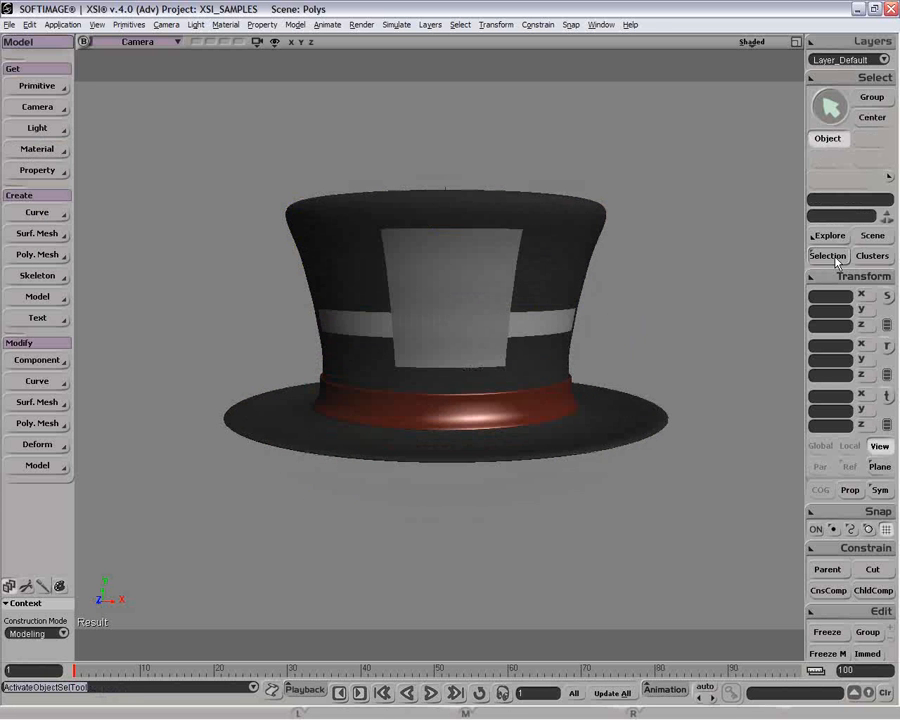
pyautogui.click(858, 256)
pyautogui.click(550, 280)
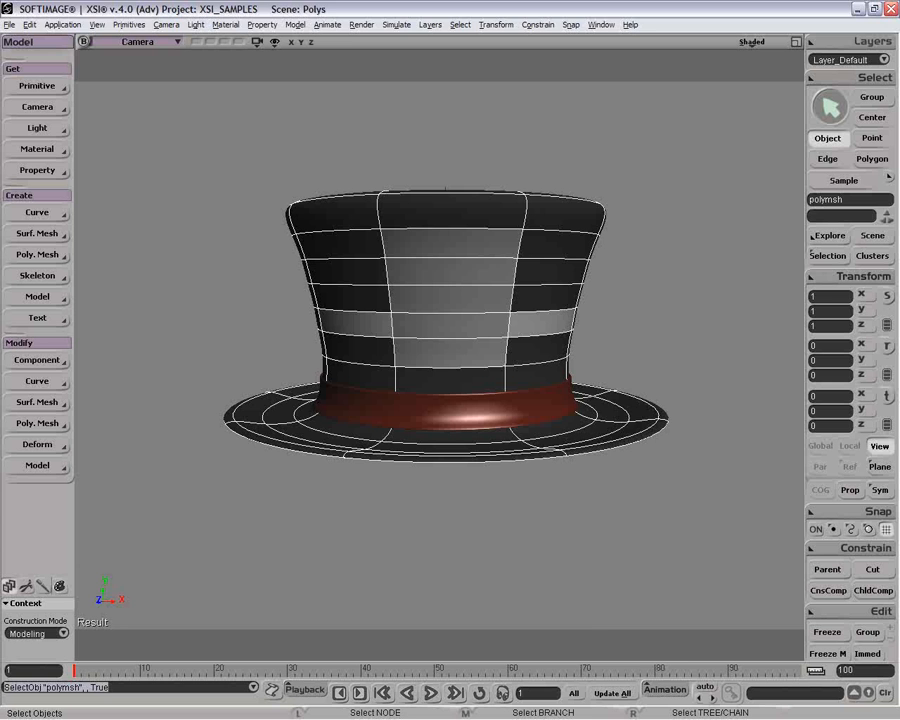
pyautogui.click(865, 257)
pyautogui.click(681, 308)
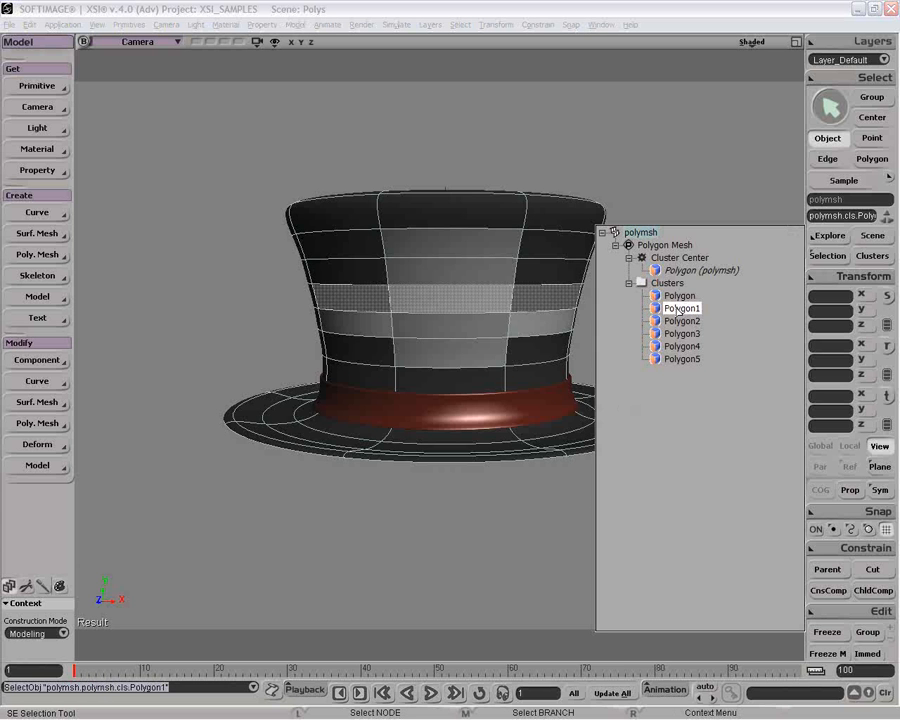
pyautogui.press('Delete')
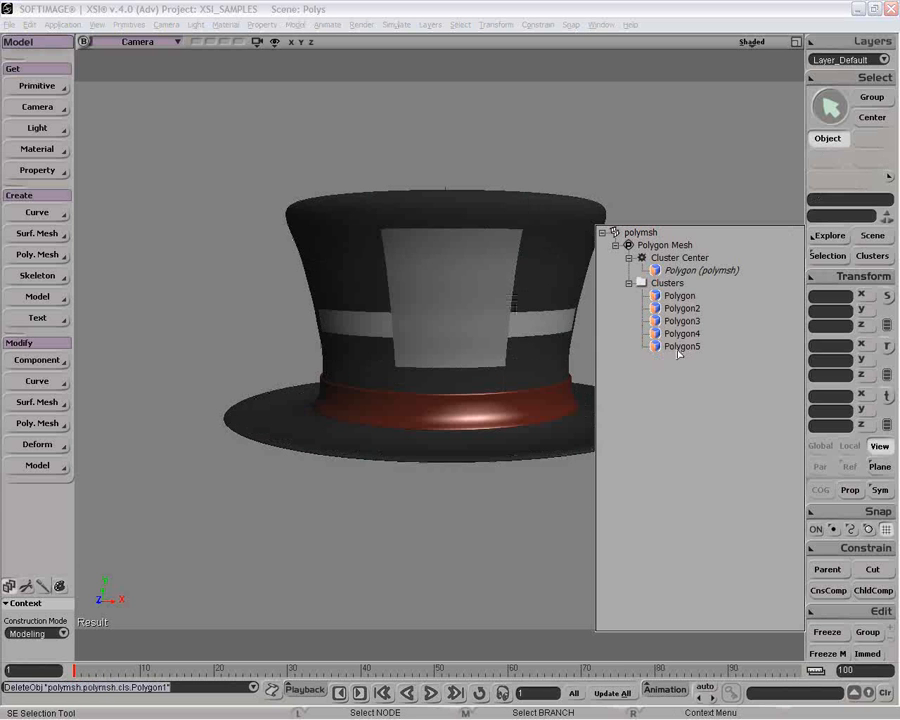
# Step: Delete the hat's remaining clusters Polygon5, Polygon4, Polygon3, Polygon2 and Polygon
pyautogui.click(682, 346)
pyautogui.press('Delete')
pyautogui.click(684, 335)
pyautogui.press('Delete')
pyautogui.click(685, 323)
pyautogui.press('Delete')
pyautogui.click(685, 312)
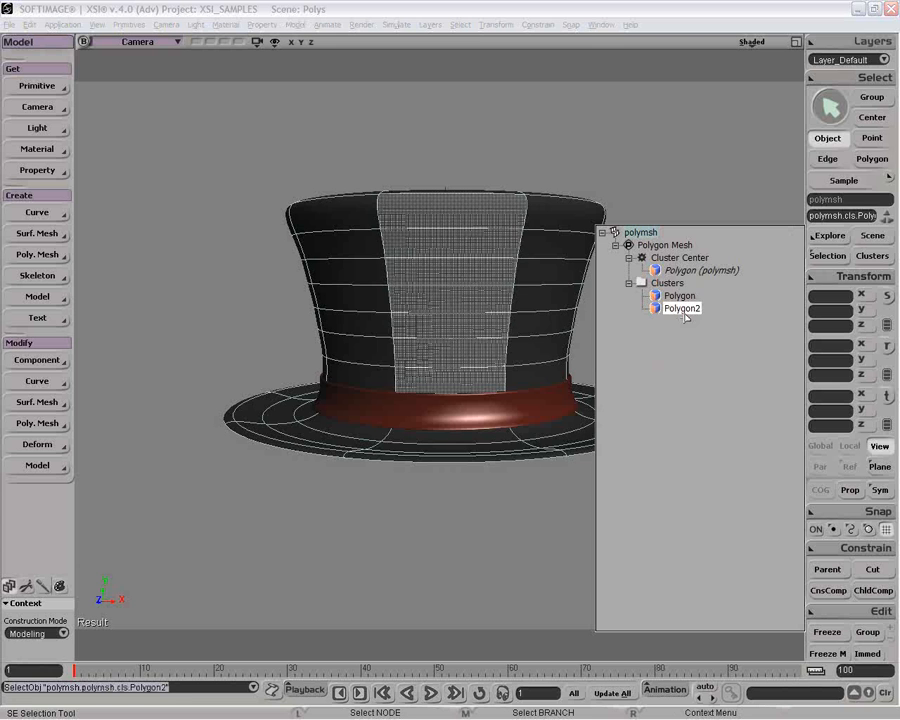
pyautogui.press('Delete')
pyautogui.click(680, 296)
pyautogui.press('Delete')
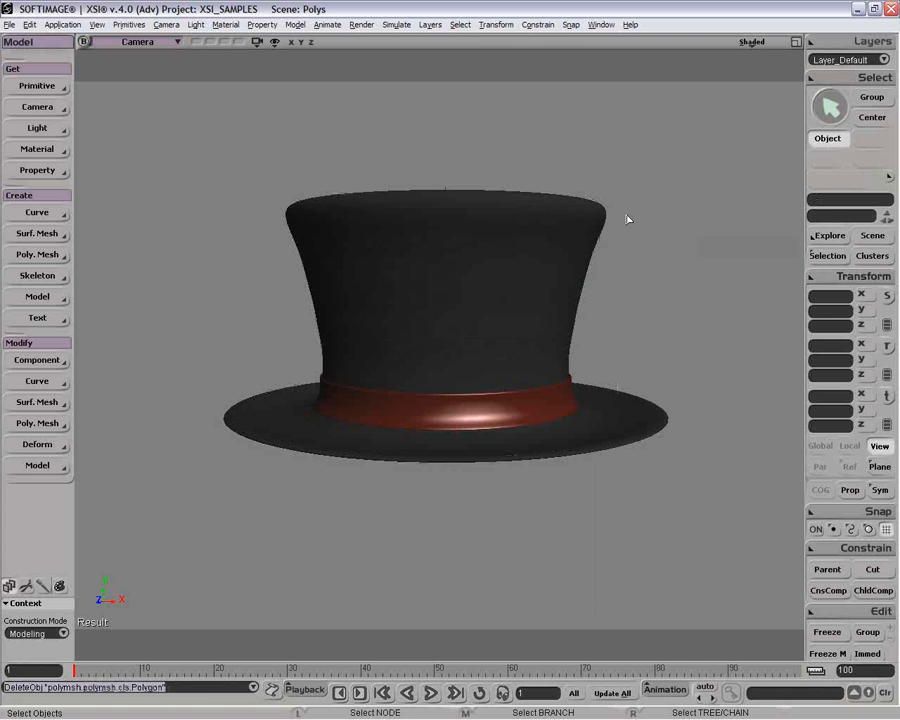